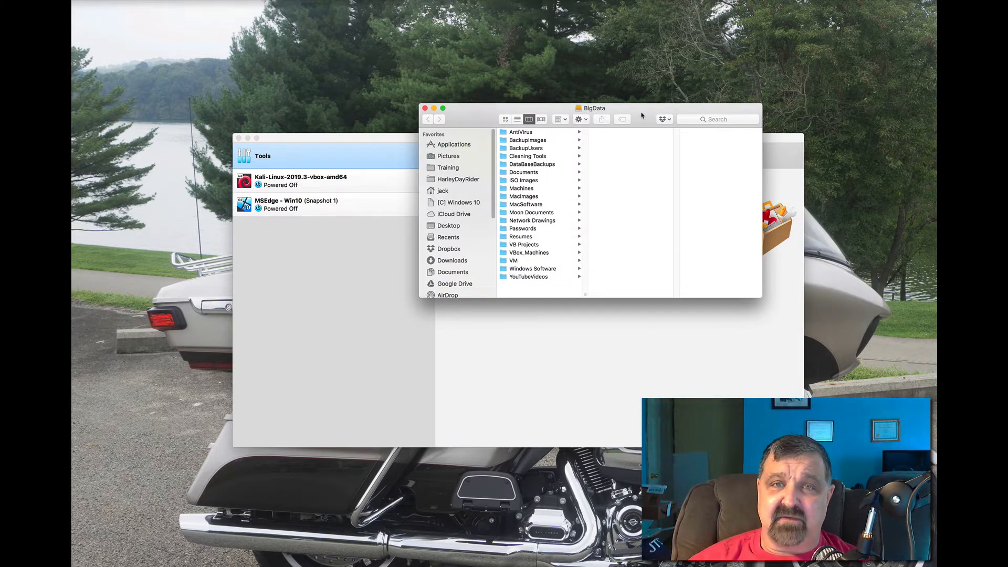
# - Enlarge the BigData window, browse the Kali Linux, Win10Hacking and Windows 10 folders, then minimize Finder
pyautogui.moveTo(643, 119); pyautogui.dragTo(478, 123)
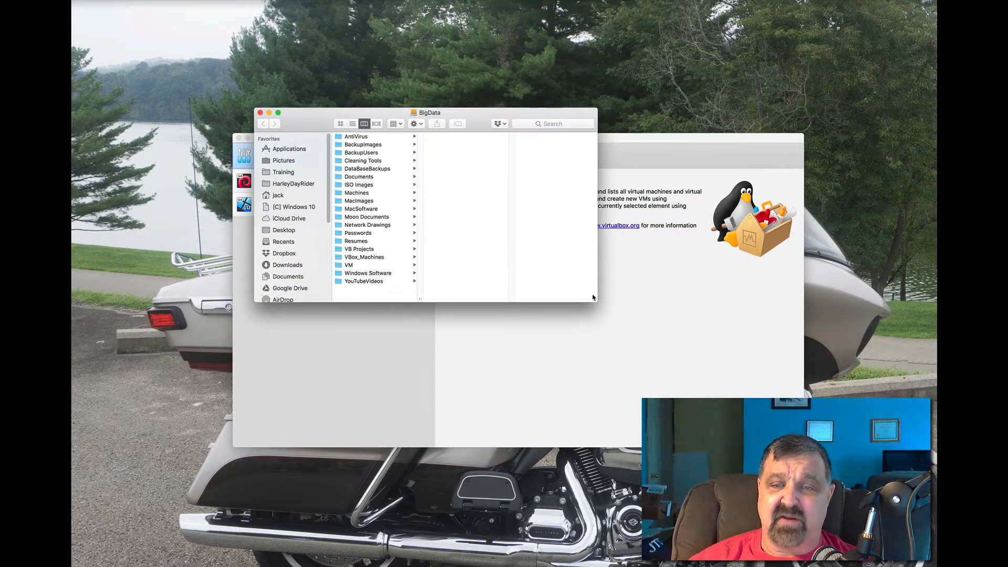
pyautogui.moveTo(596, 301); pyautogui.dragTo(730, 426)
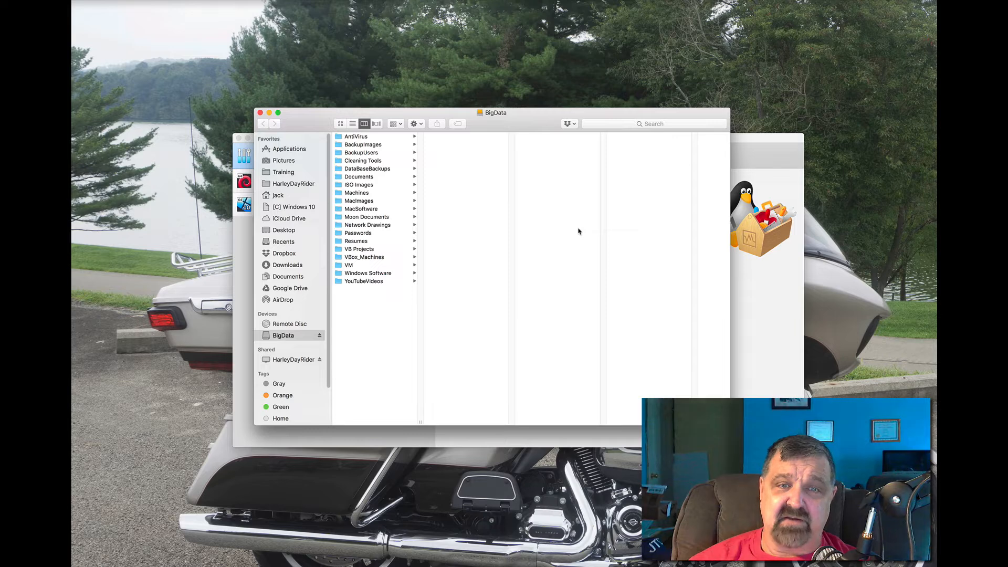
pyautogui.click(355, 259)
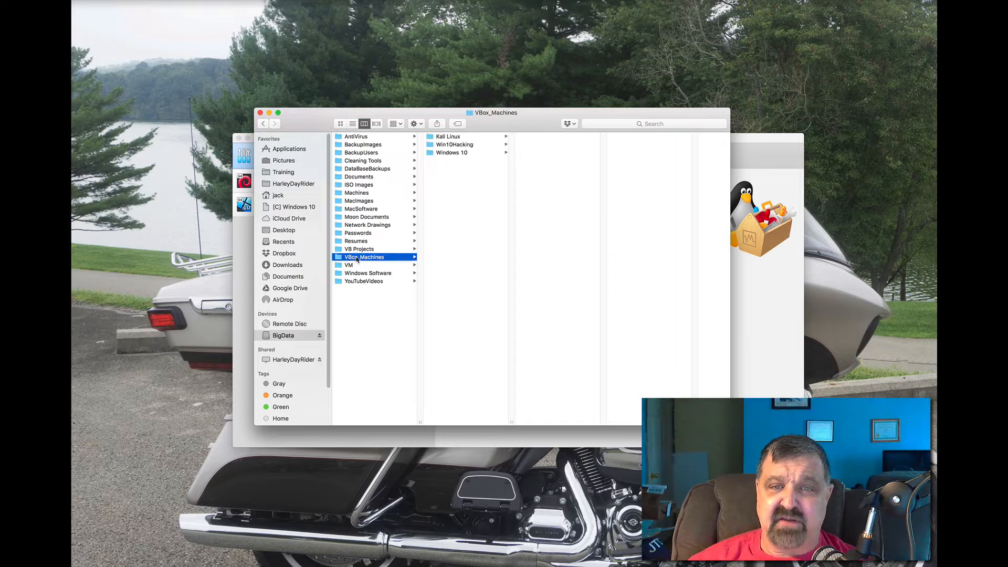
pyautogui.click(443, 138)
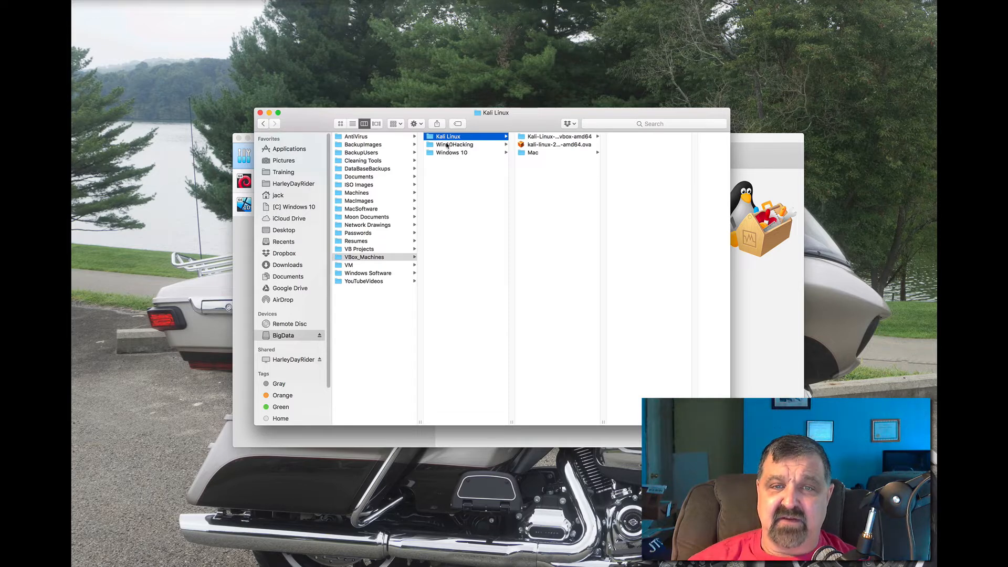
pyautogui.click(449, 145)
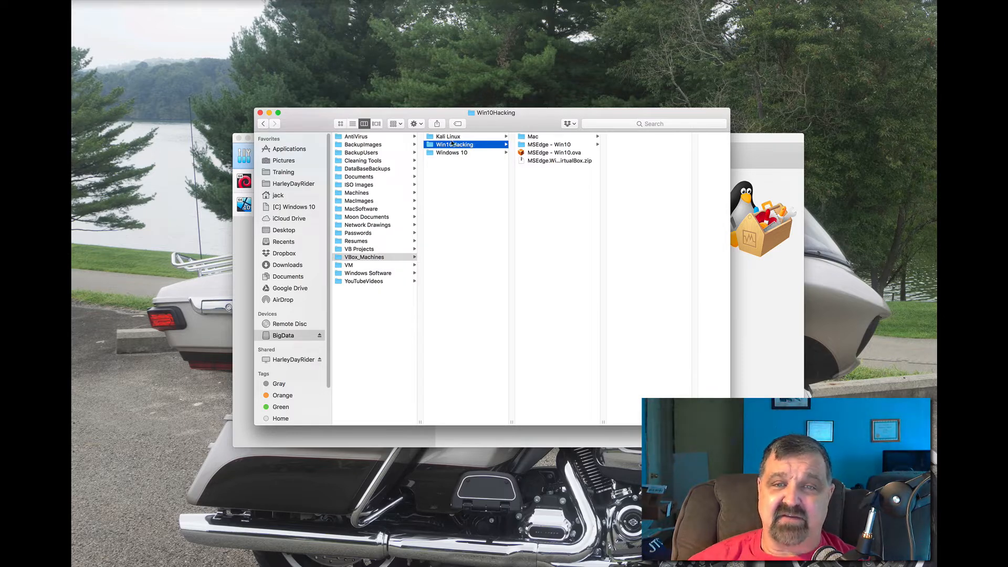
pyautogui.click(451, 155)
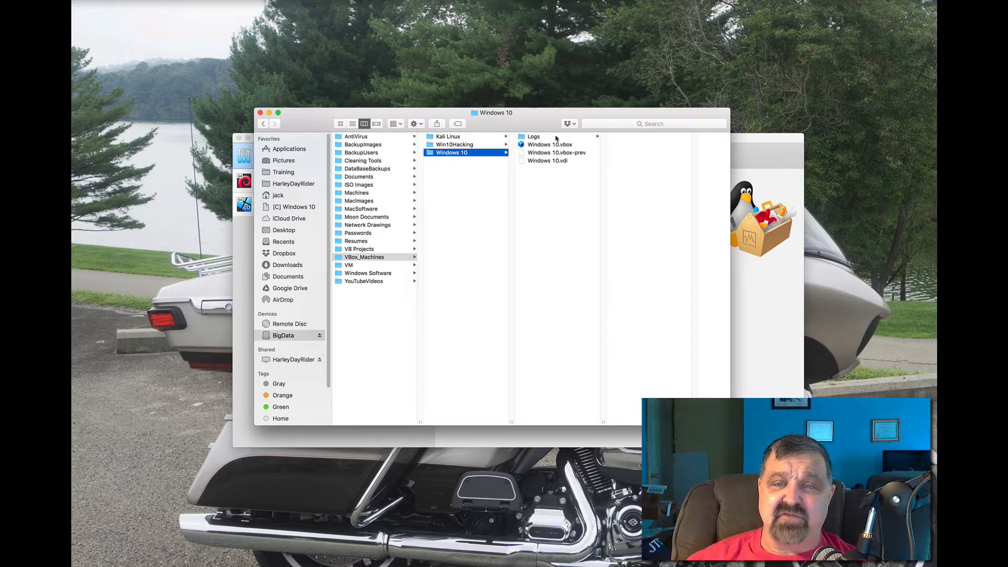
pyautogui.click(447, 138)
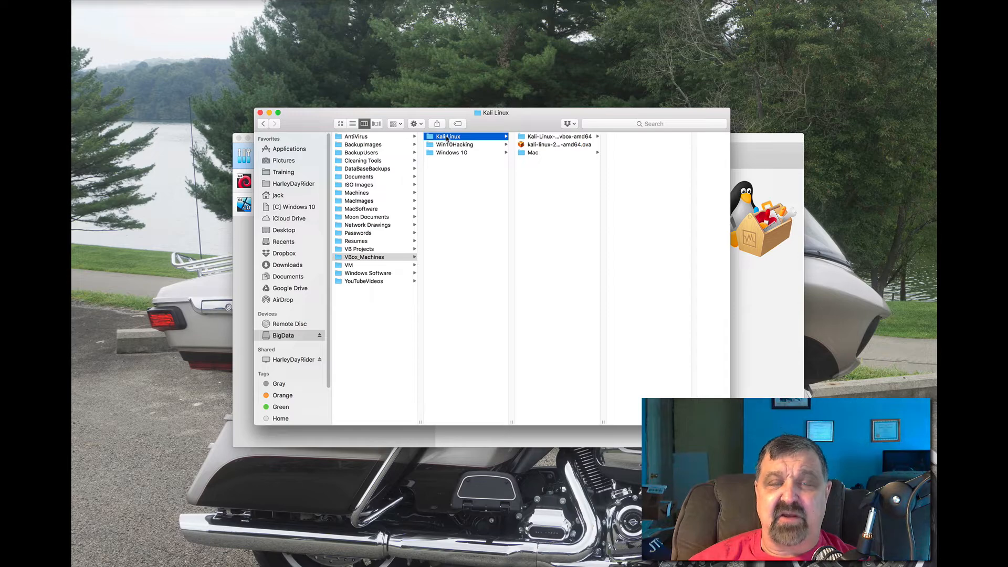
pyautogui.click(268, 113)
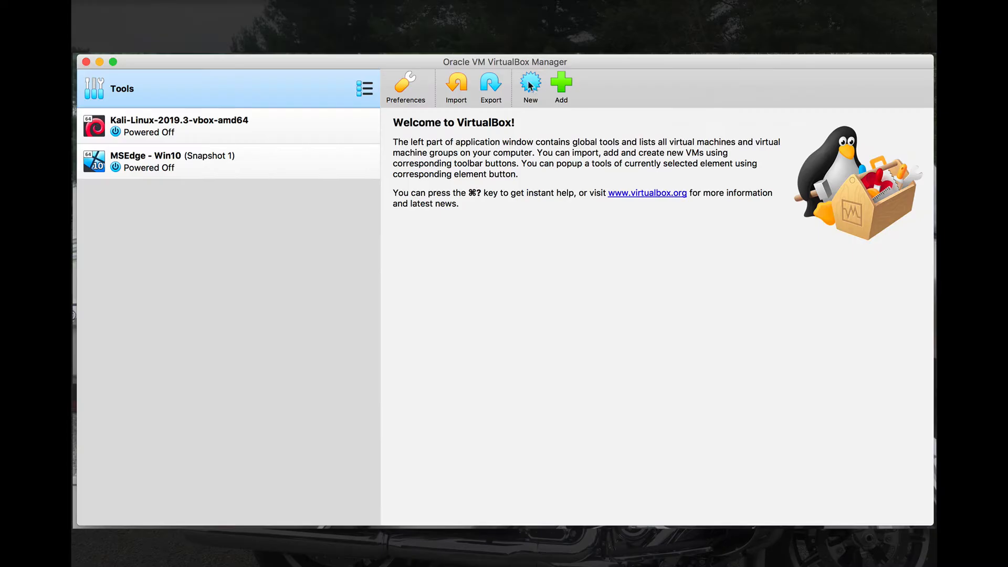
# - Create a new VM named 'Windows 10 1909' with machine folder /Volumes/BigData/VBox_Machines
pyautogui.click(531, 85)
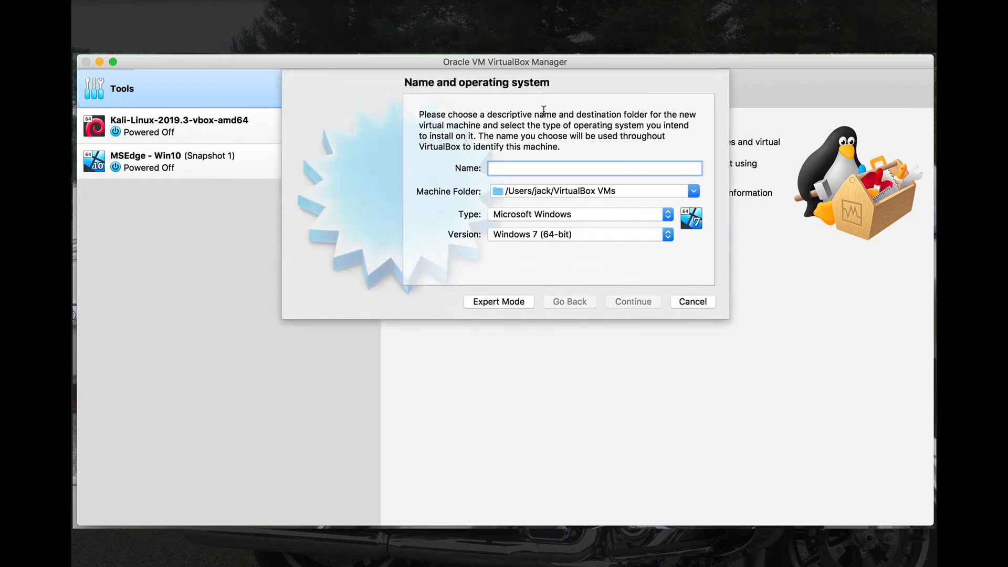
pyautogui.write('Windows 10')
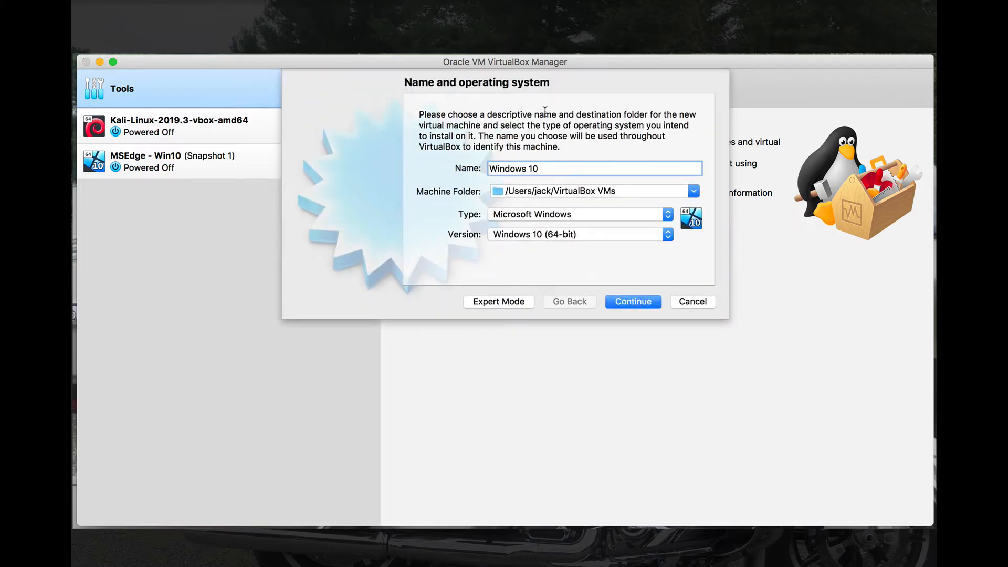
pyautogui.write(' 1909')
pyautogui.click(694, 191)
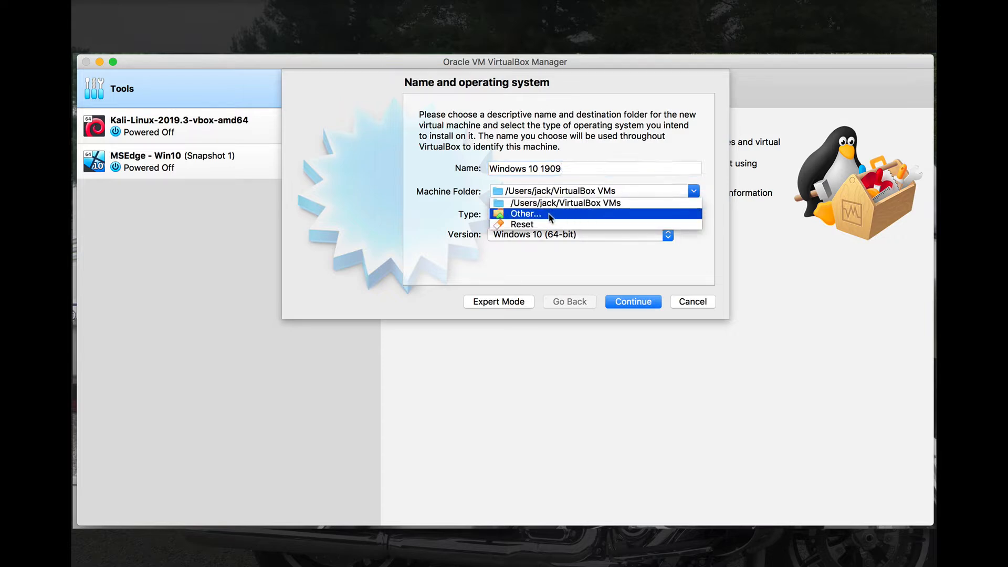
pyautogui.click(607, 214)
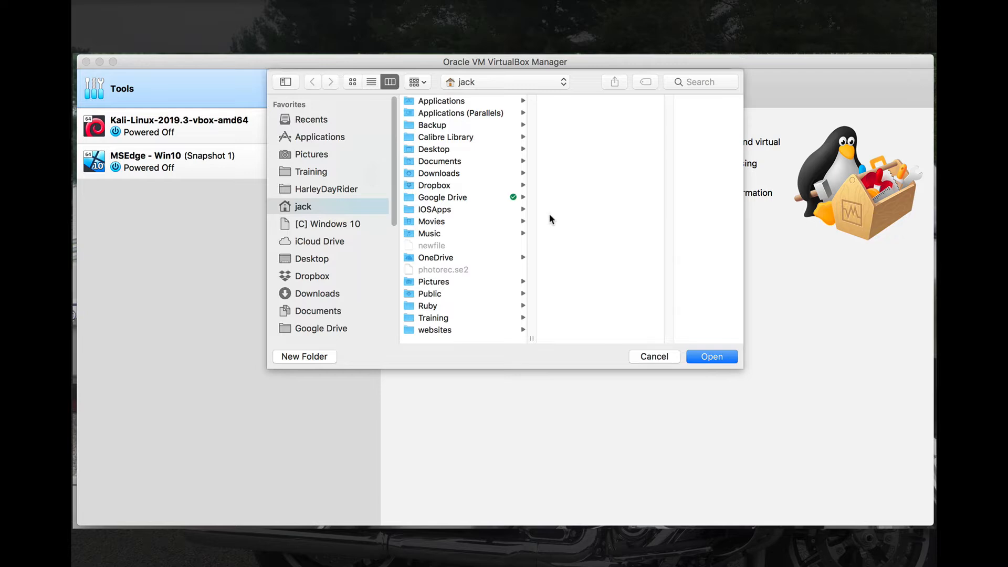
pyautogui.scroll(-4, 374, 272)
pyautogui.scroll(-1, 373, 272)
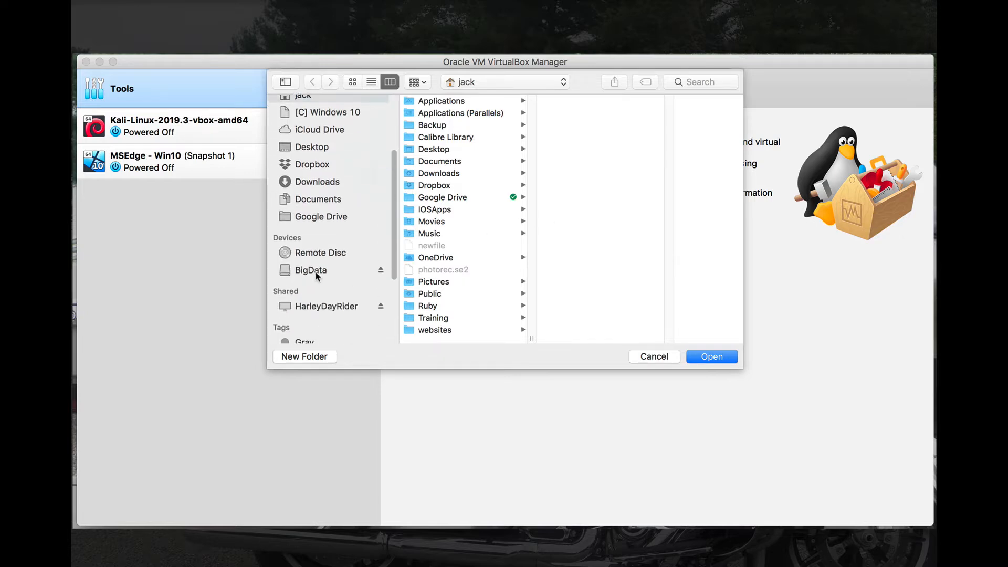
pyautogui.click(315, 271)
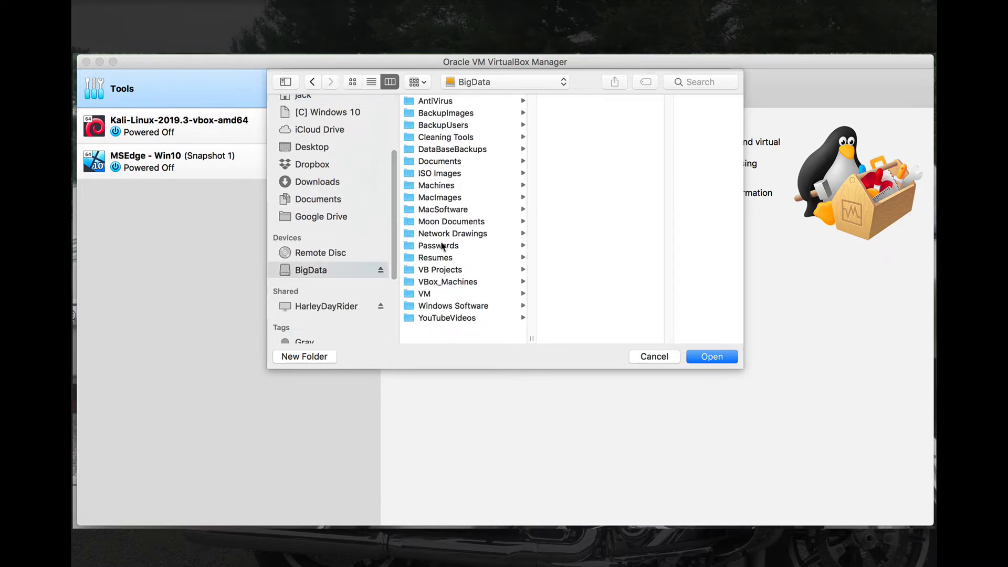
pyautogui.click(449, 282)
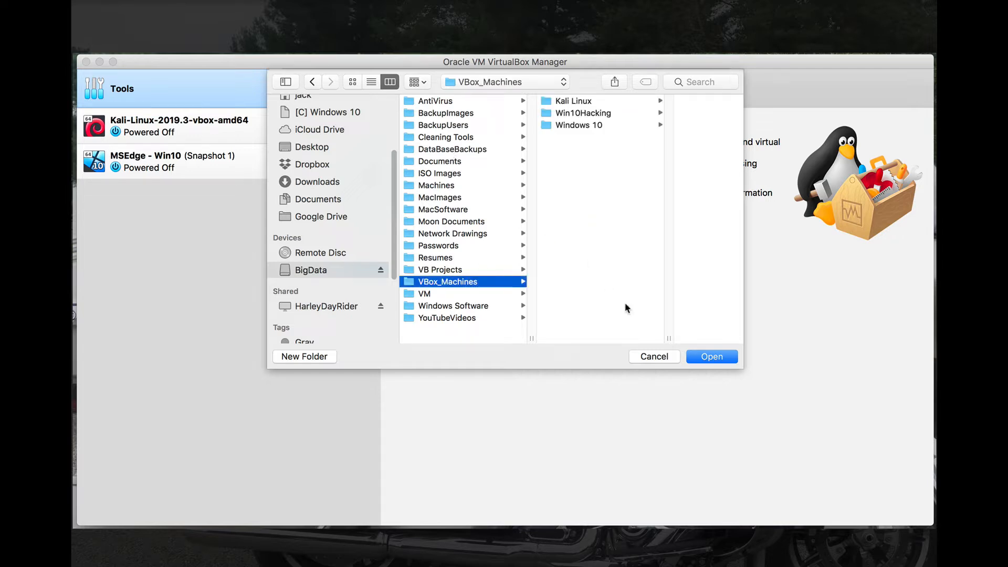
pyautogui.click(705, 359)
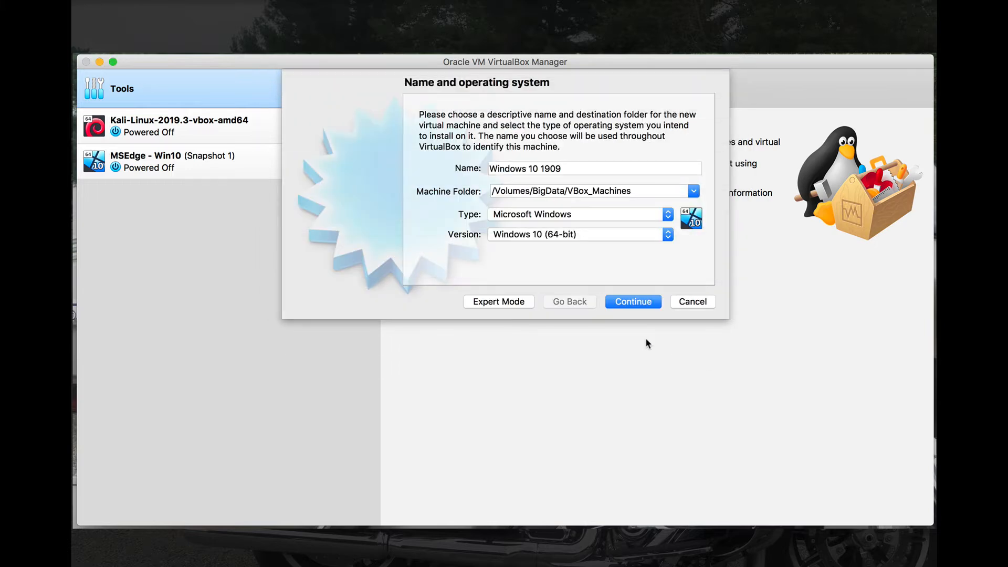
pyautogui.click(632, 301)
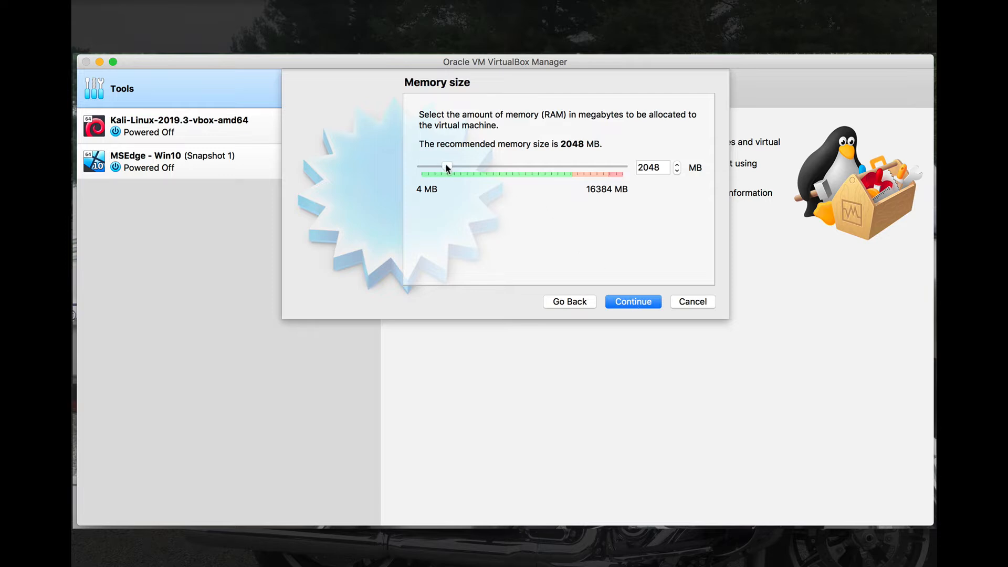
# - Give the VM 4096 MB of memory and a new dynamically allocated 20.53 GB VDI disk
pyautogui.moveTo(447, 164); pyautogui.dragTo(473, 164)
pyautogui.click(632, 305)
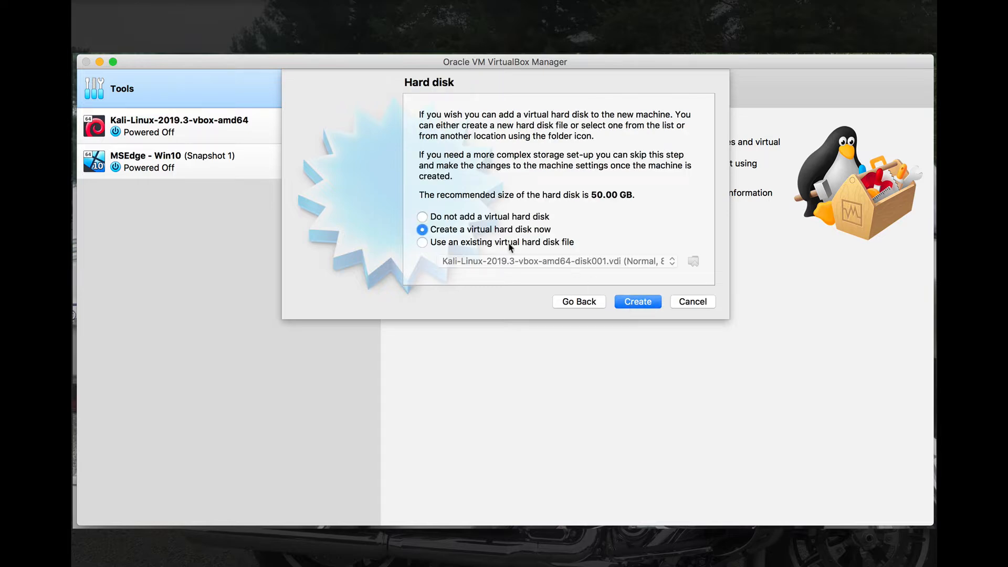
pyautogui.click(625, 302)
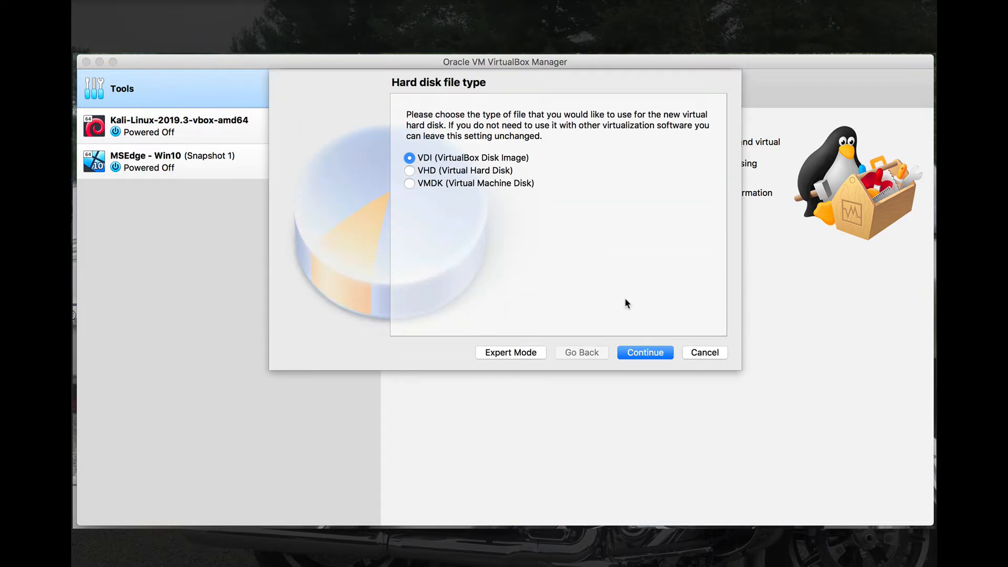
pyautogui.click(649, 355)
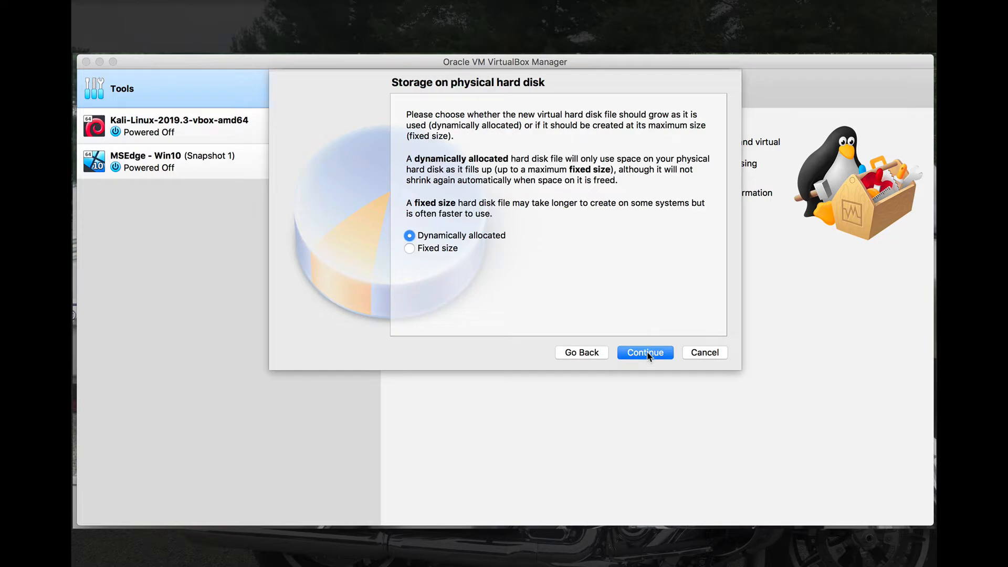
pyautogui.click(648, 355)
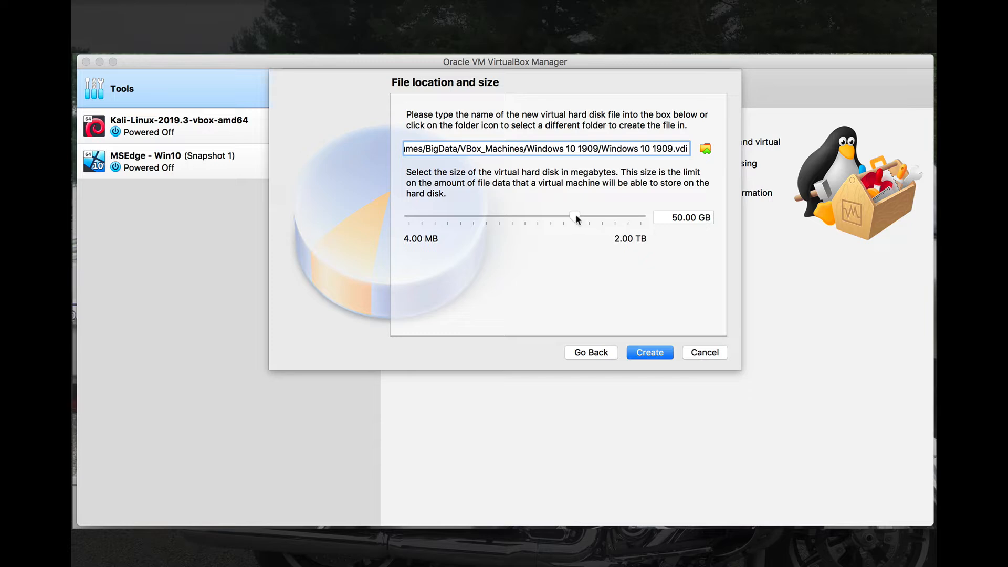
pyautogui.moveTo(575, 215)
pyautogui.mouseDown()
pyautogui.moveTo(550, 216)
pyautogui.moveTo(560, 219)
pyautogui.mouseUp()
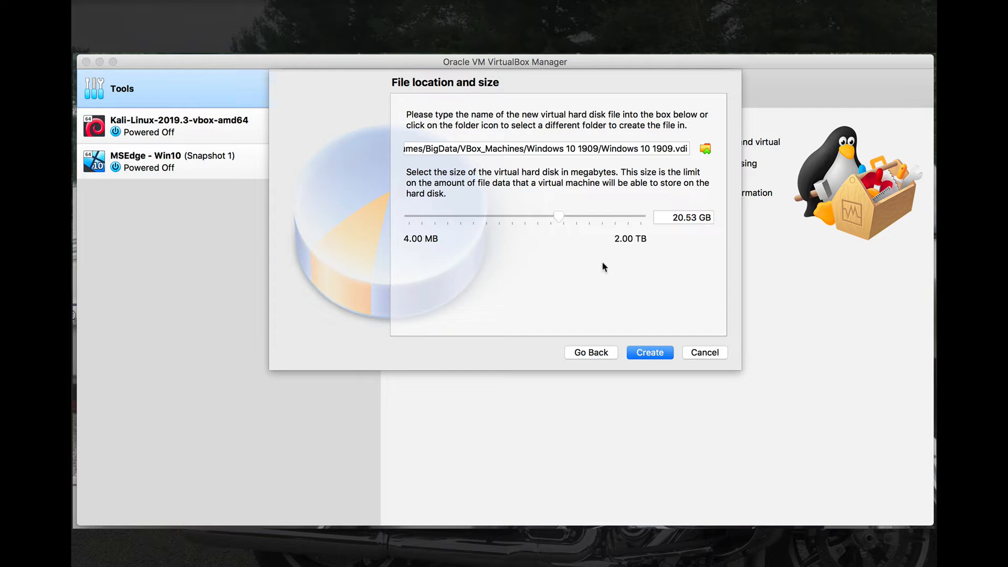
pyautogui.click(649, 353)
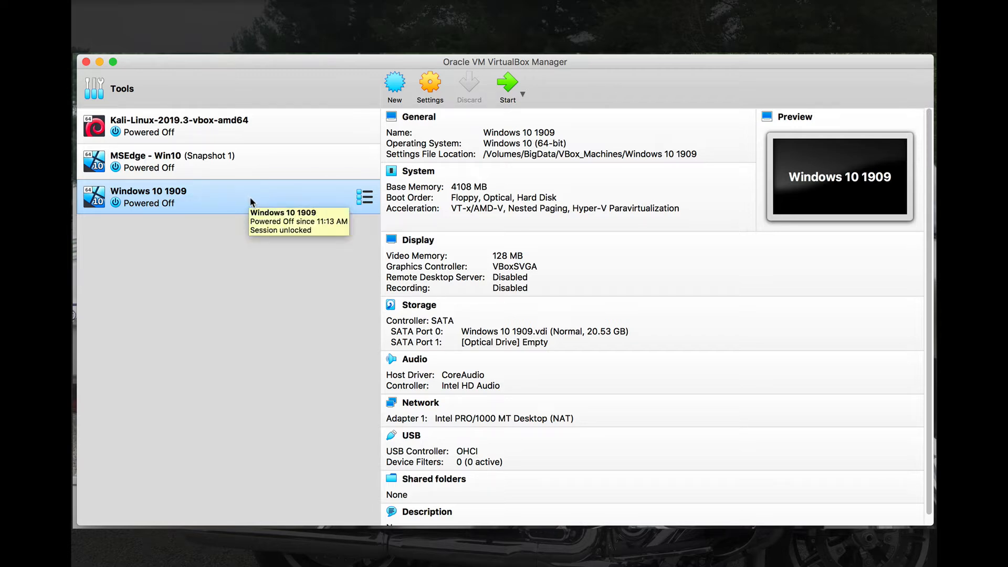
# - Open the VM's settings and review its System, Display and Storage pages
pyautogui.click(428, 89)
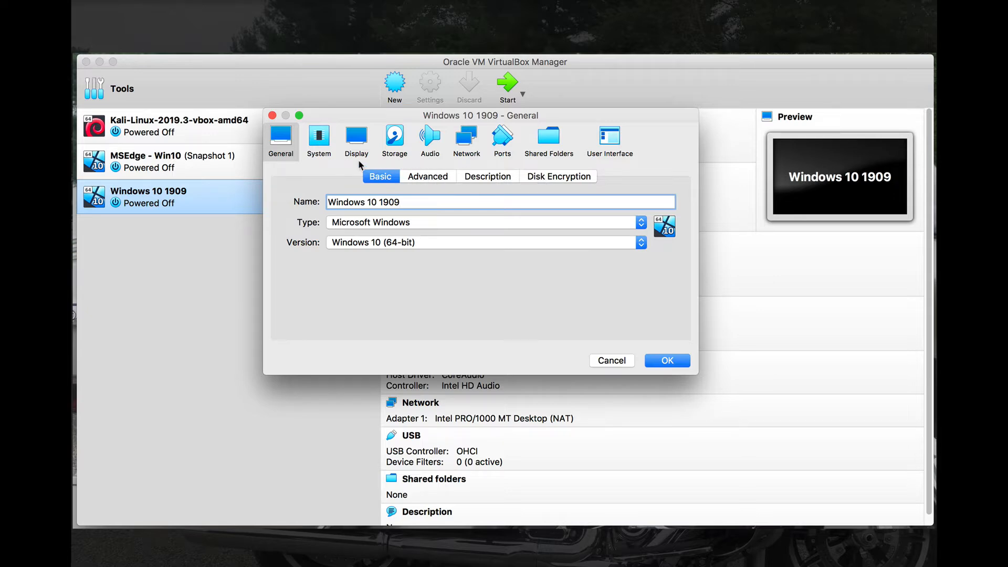
pyautogui.click(327, 147)
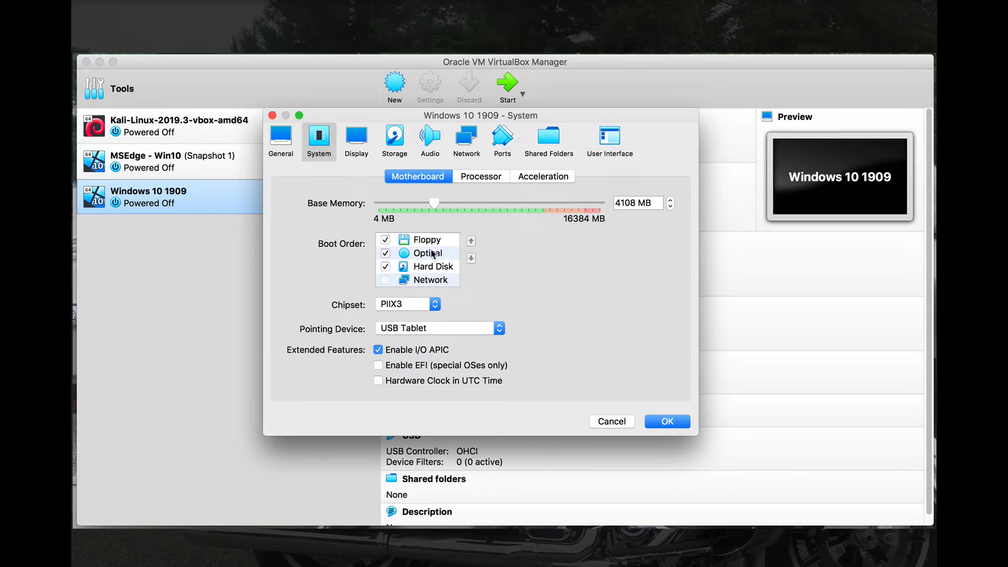
pyautogui.click(362, 149)
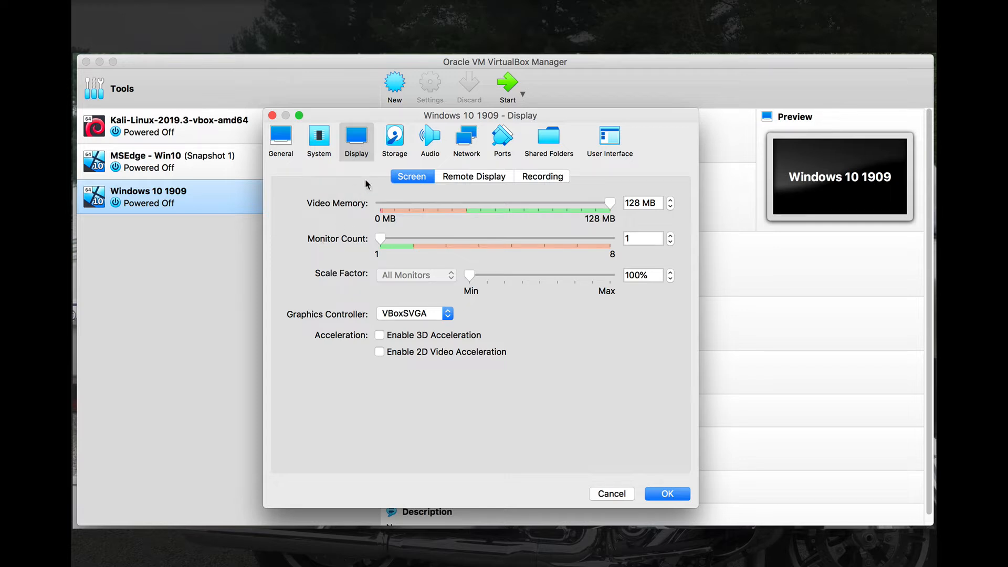
pyautogui.click(393, 140)
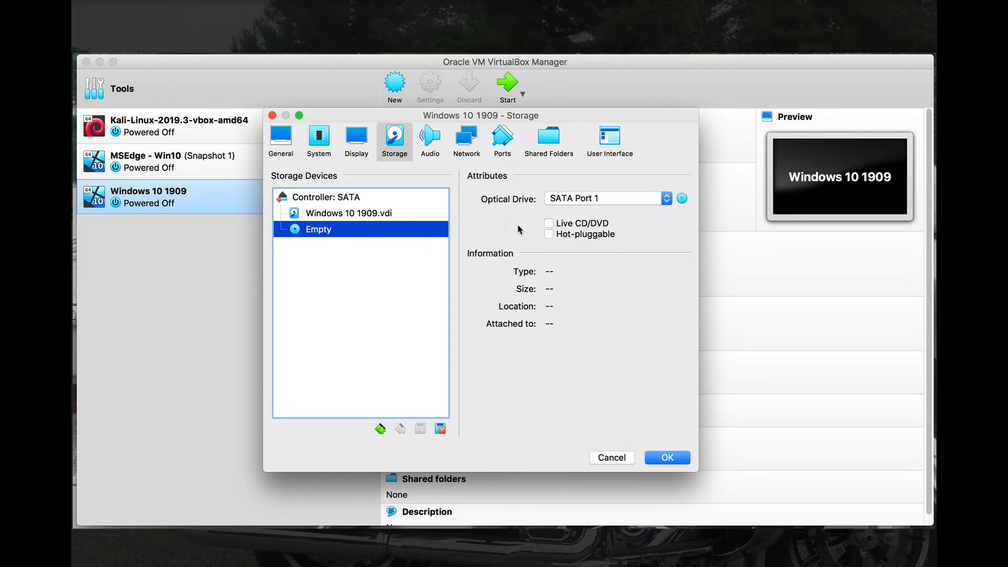
# - Inspect the SATA optical drive, keeping it on SATA Port 1 with Live CD/DVD off
pyautogui.click(666, 200)
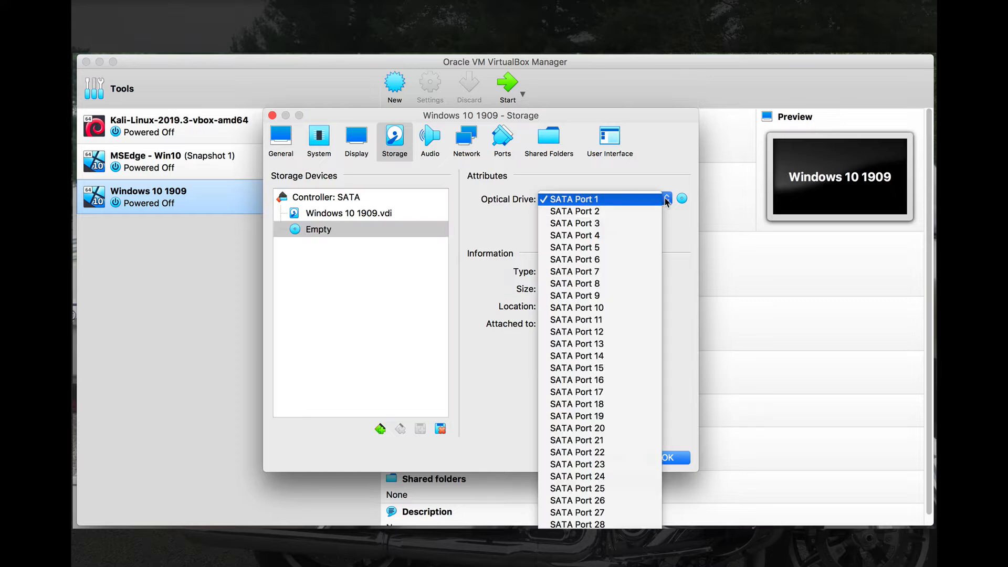
pyautogui.click(666, 201)
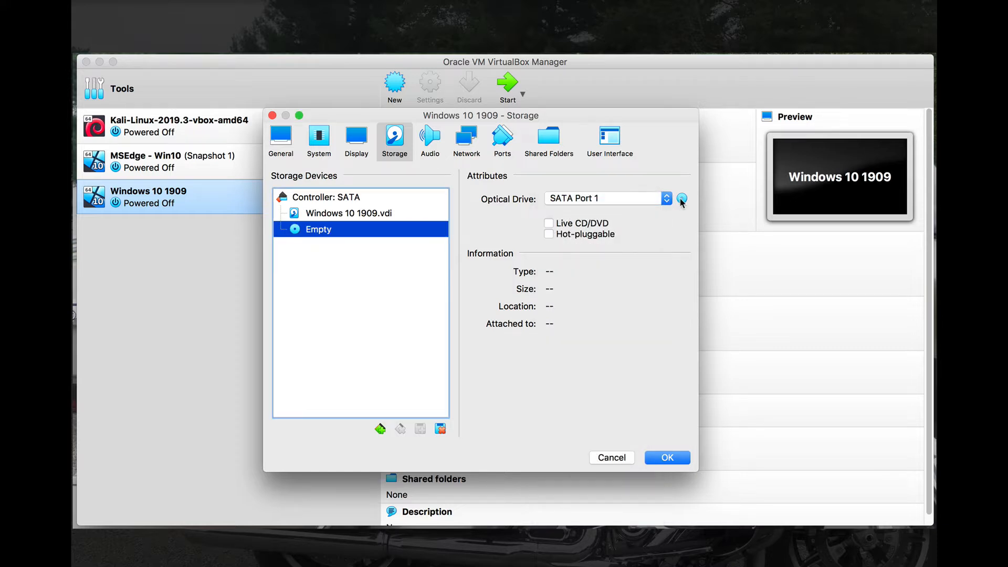
pyautogui.click(548, 224)
pyautogui.click(549, 224)
# - Add an IDE controller holding an empty optical drive
pyautogui.click(380, 429)
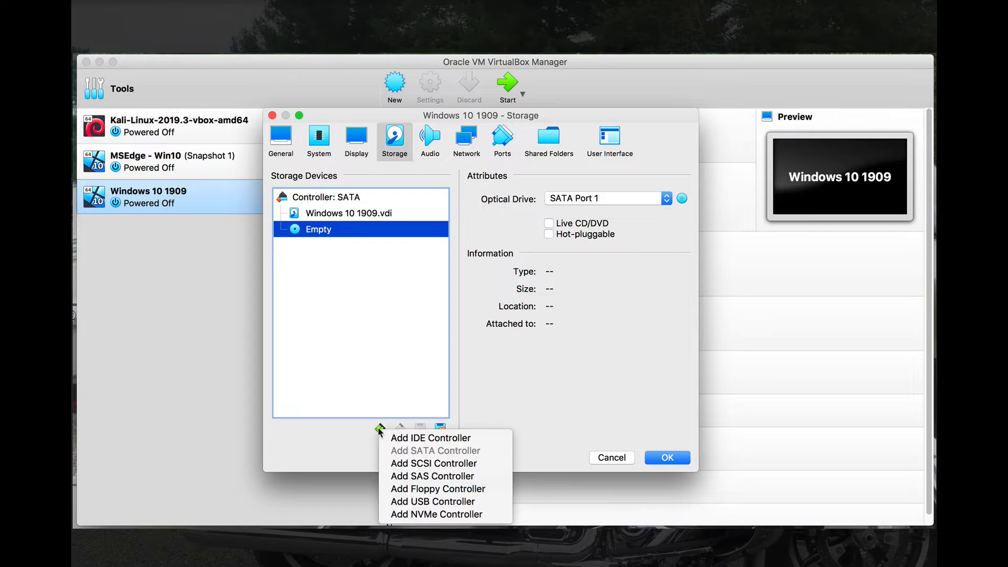
pyautogui.click(415, 438)
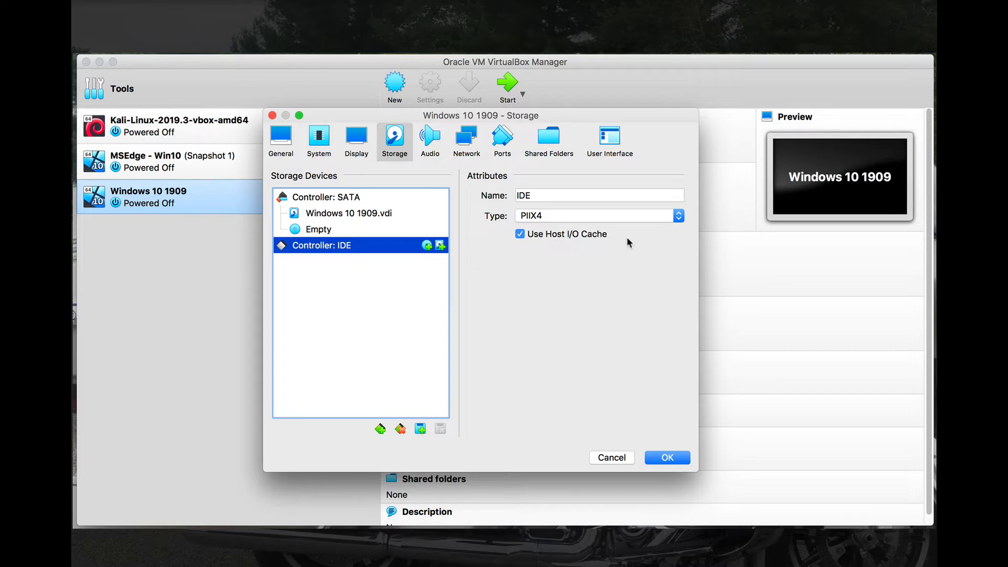
pyautogui.click(426, 246)
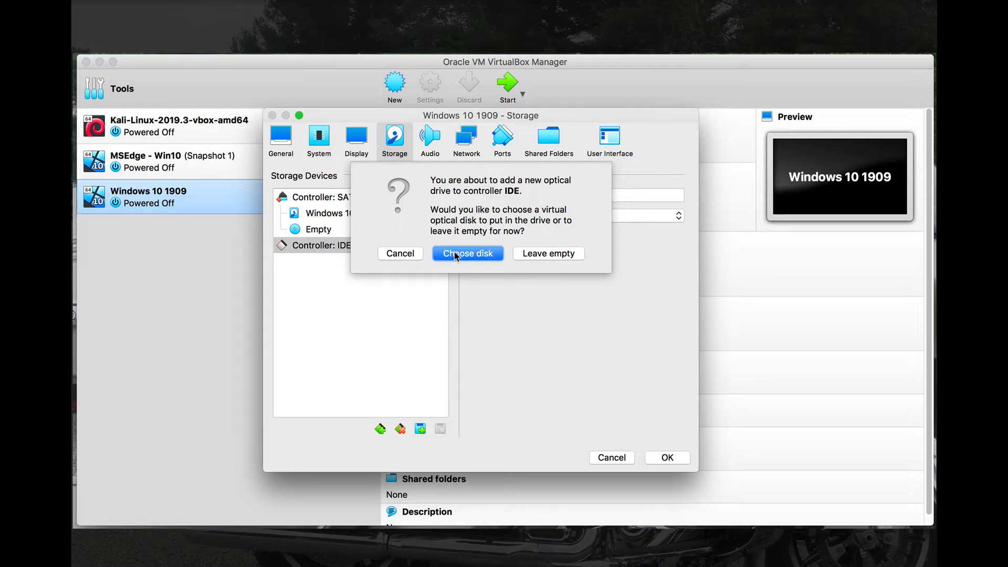
pyautogui.click(548, 253)
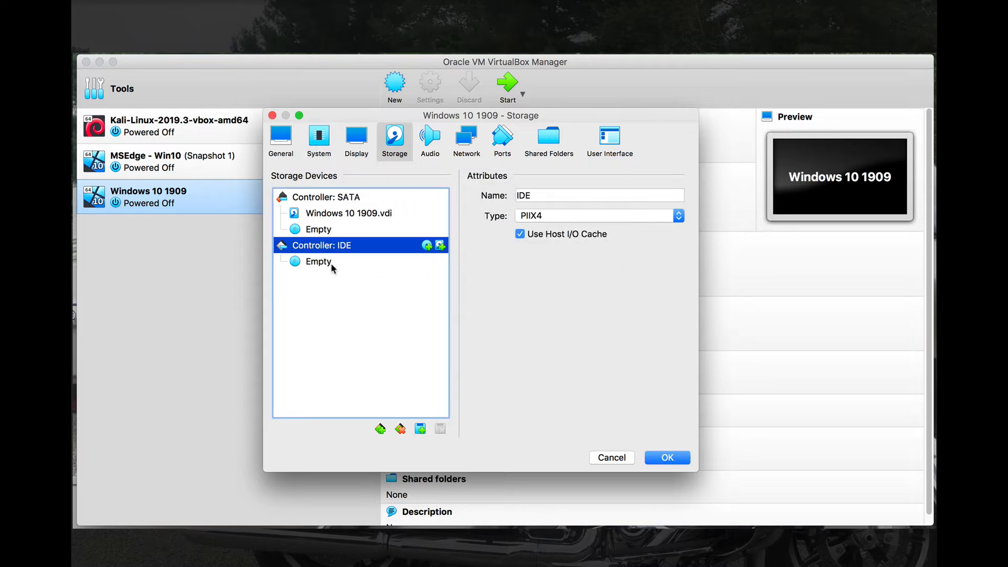
pyautogui.click(319, 262)
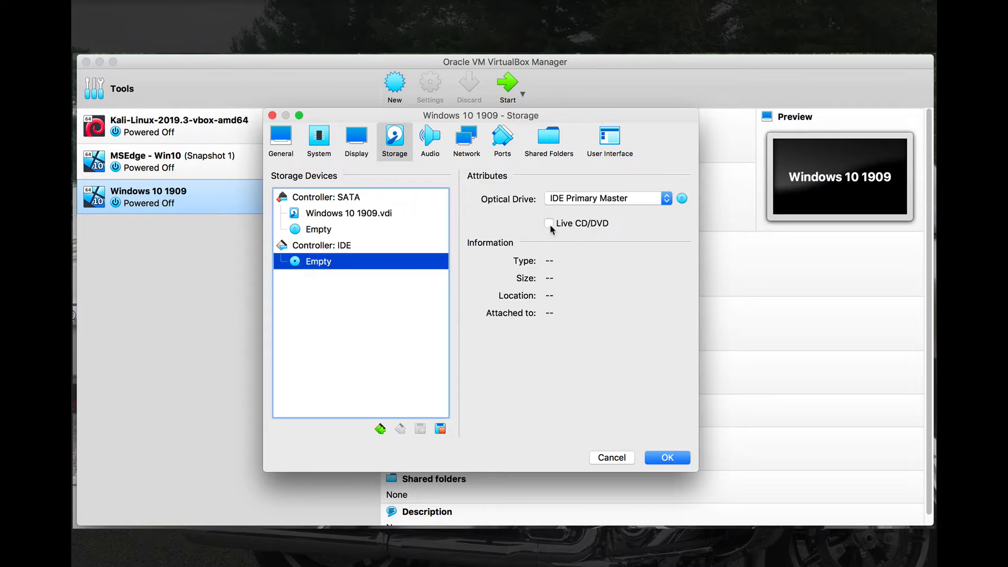
# - Load Win10_1909_English_x64.iso from Desktop/Windows10_1909 into the IDE optical drive
pyautogui.click(682, 199)
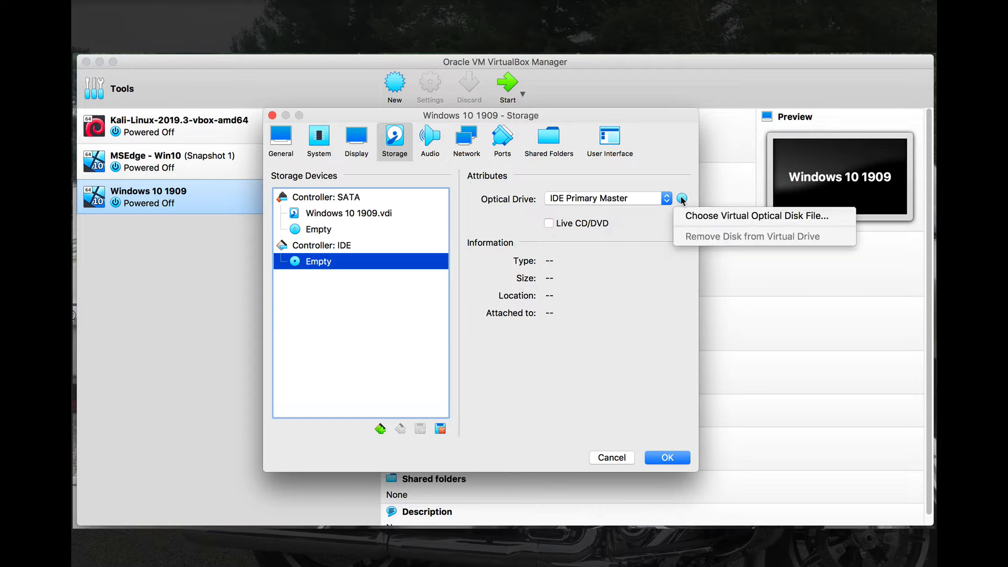
pyautogui.click(696, 217)
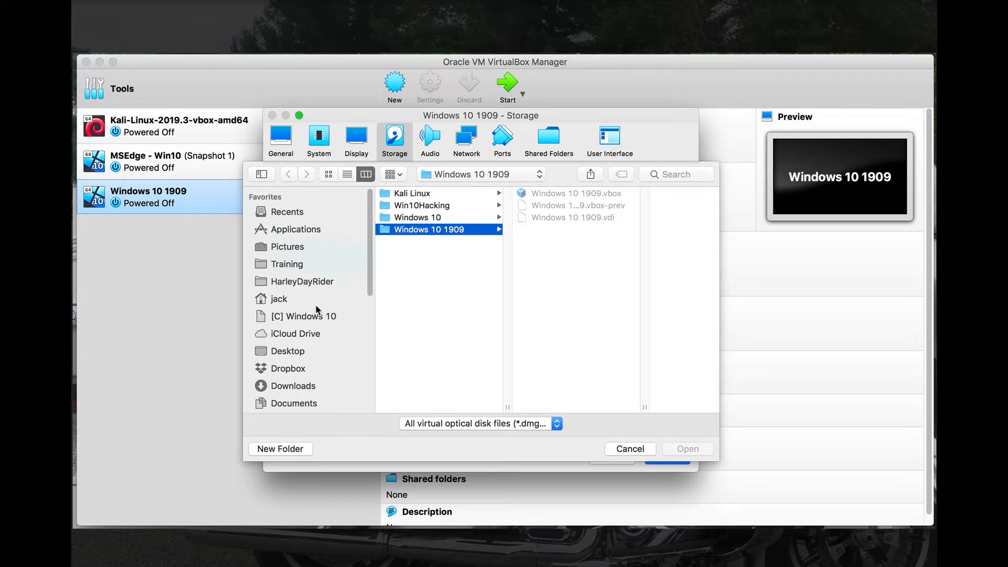
pyautogui.click(297, 349)
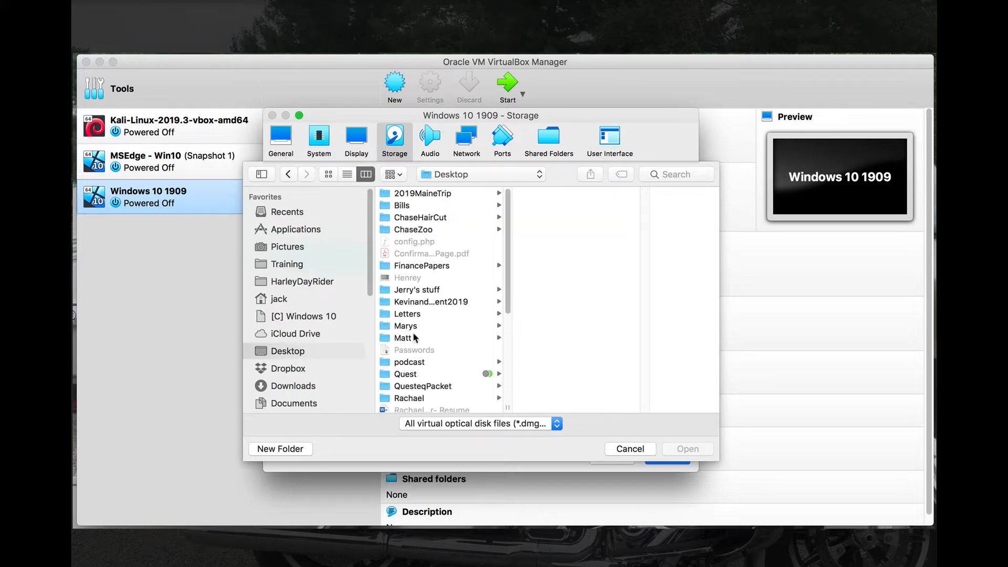
pyautogui.scroll(-5, 446, 329)
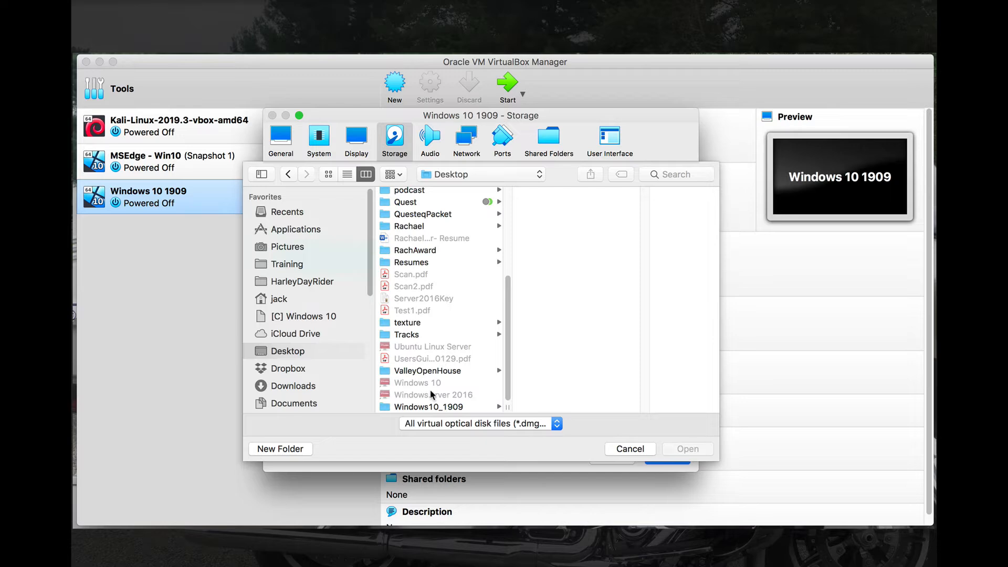
pyautogui.click(433, 406)
pyautogui.click(536, 193)
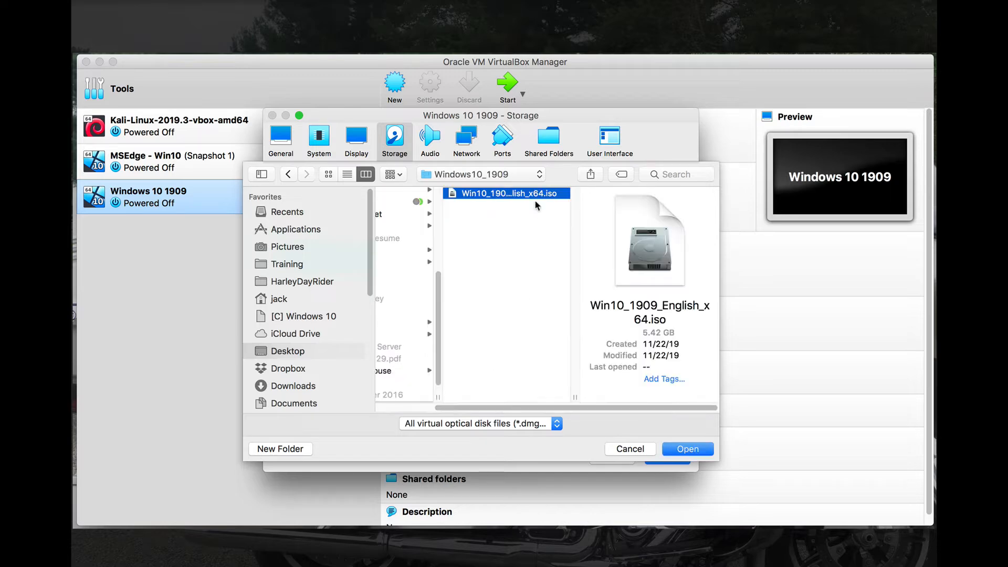
pyautogui.click(686, 450)
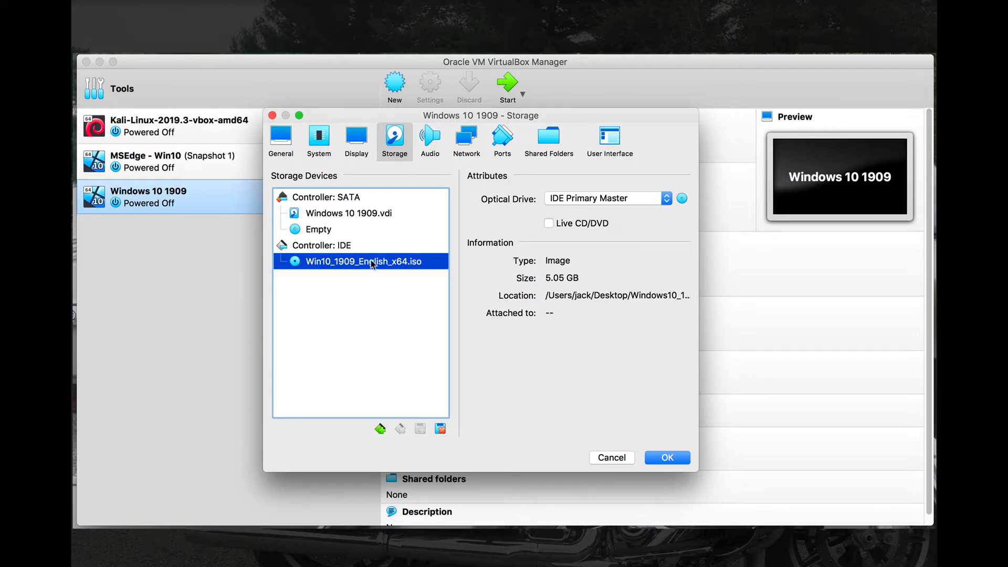
pyautogui.click(336, 246)
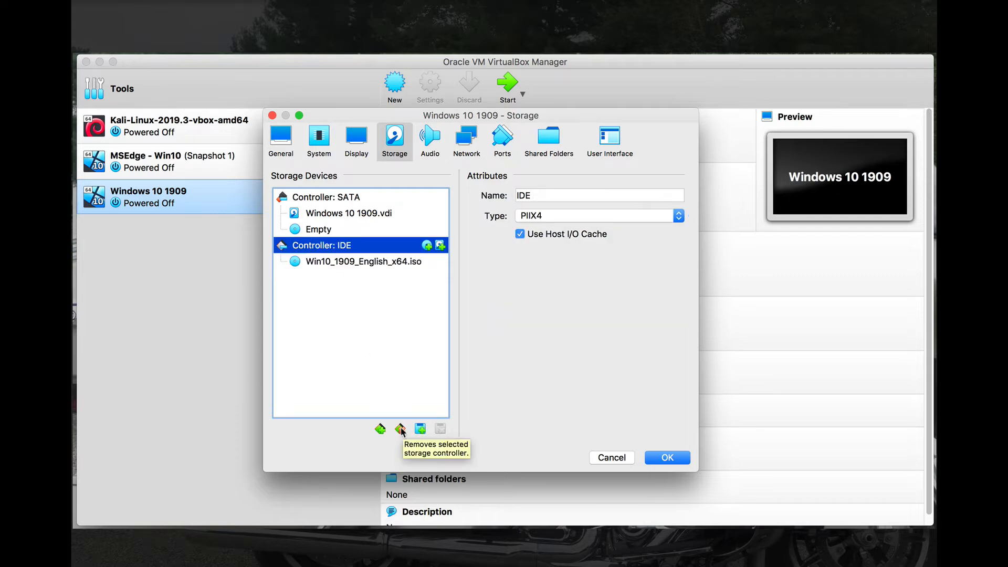
# - Remove the IDE controller and add a fresh IDE controller with an empty optical drive
pyautogui.click(401, 430)
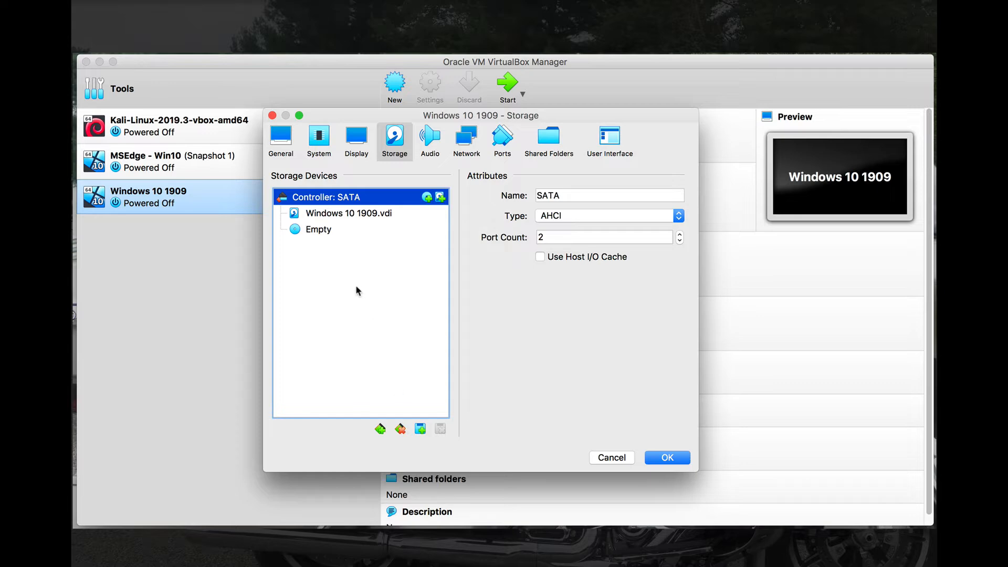
pyautogui.click(325, 231)
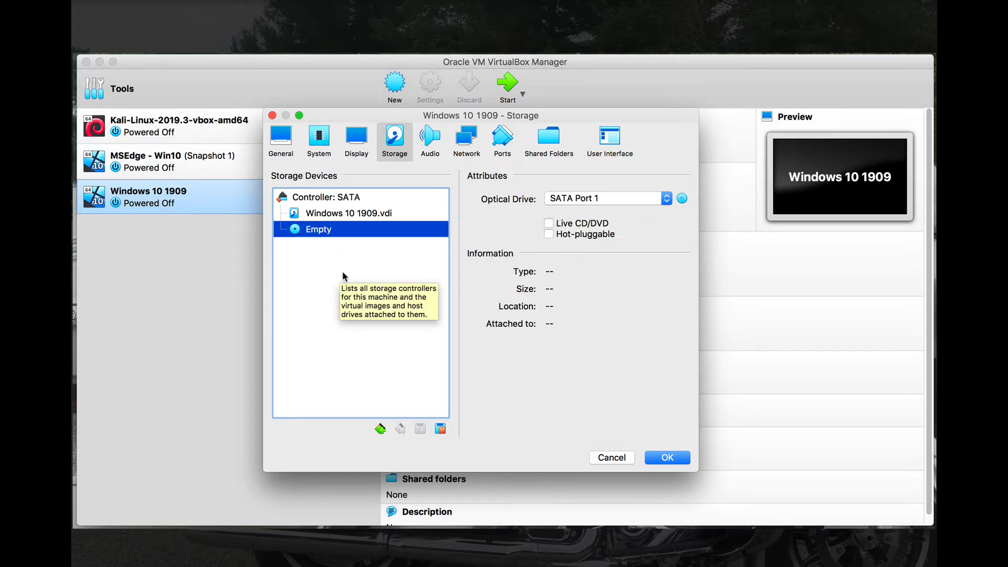
pyautogui.click(379, 429)
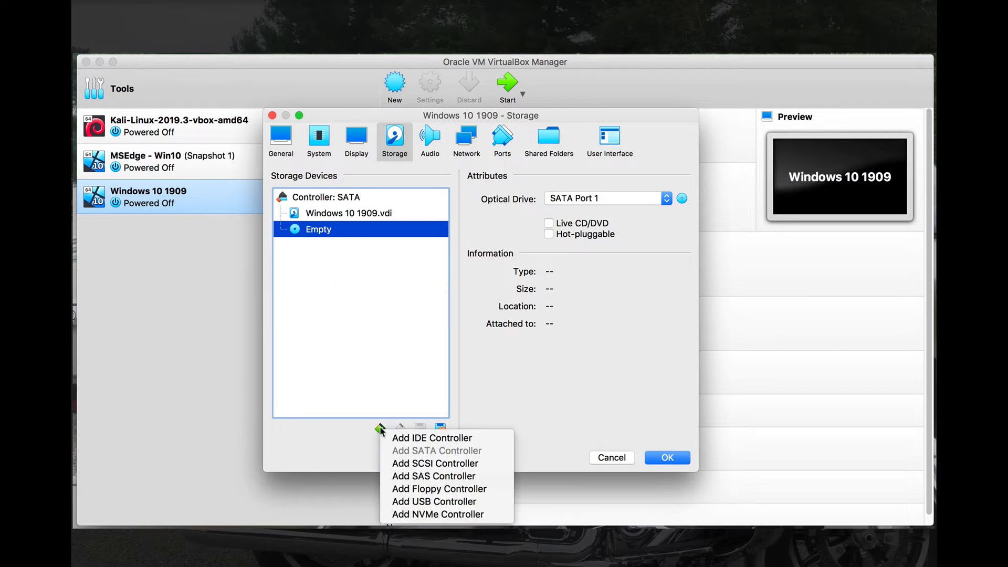
pyautogui.click(395, 438)
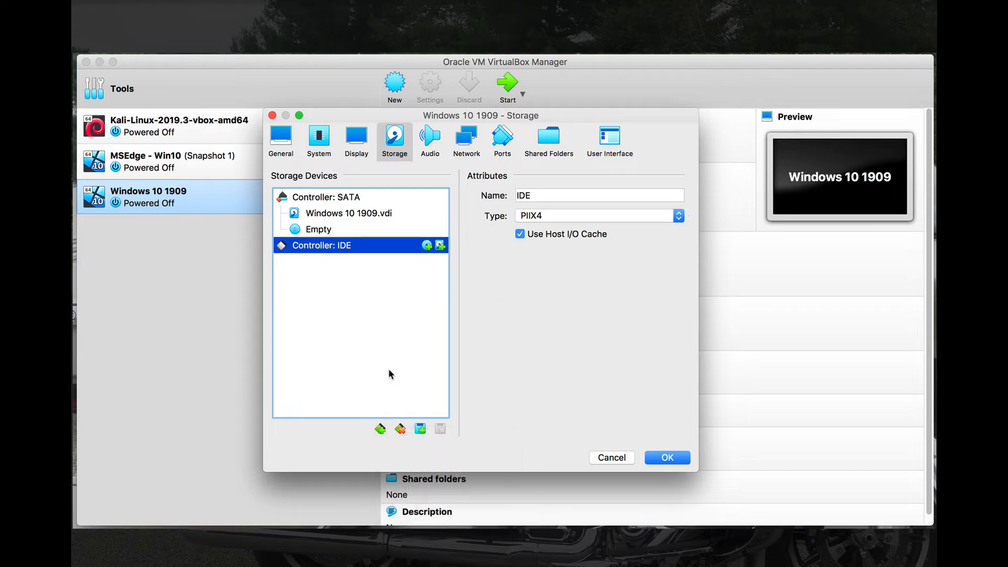
pyautogui.click(427, 245)
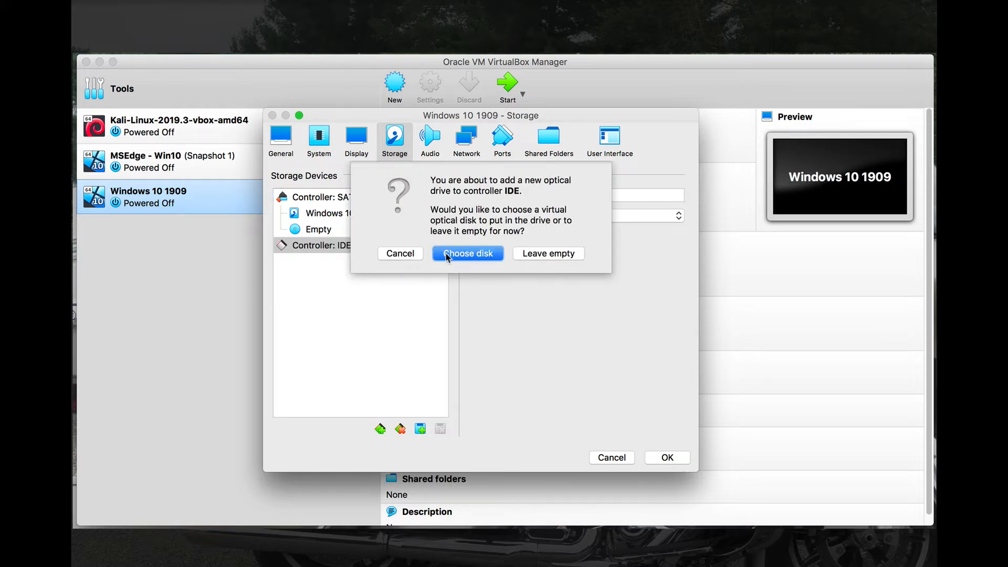
pyautogui.click(525, 255)
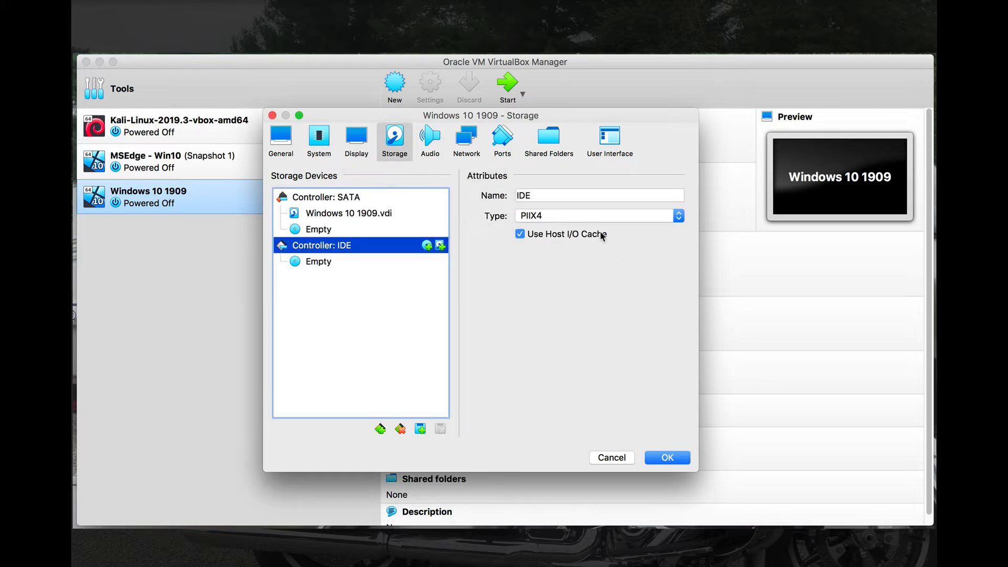
pyautogui.click(333, 261)
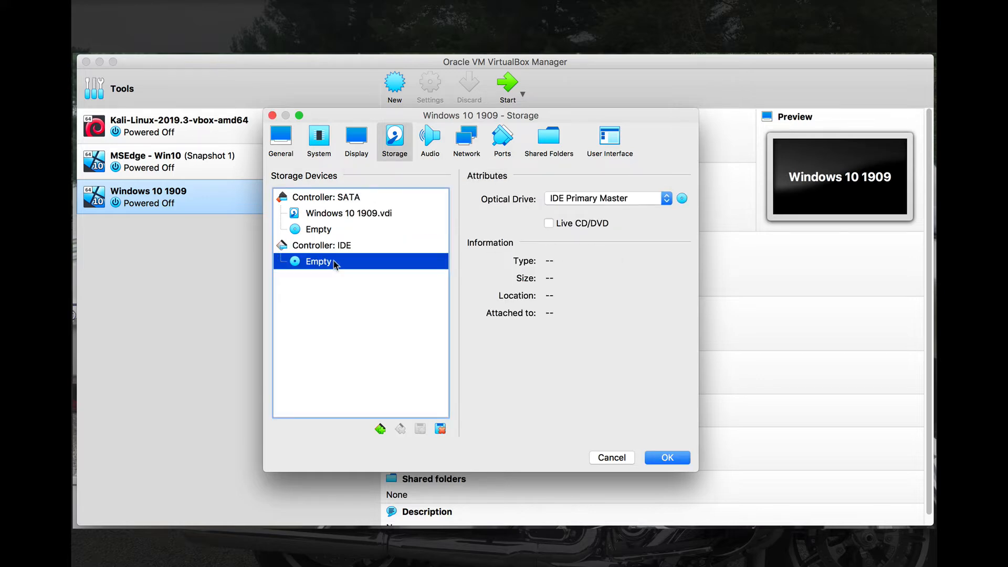
# - Insert Win10_1909_English_x64.iso into the new IDE drive and view the Network settings
pyautogui.click(682, 199)
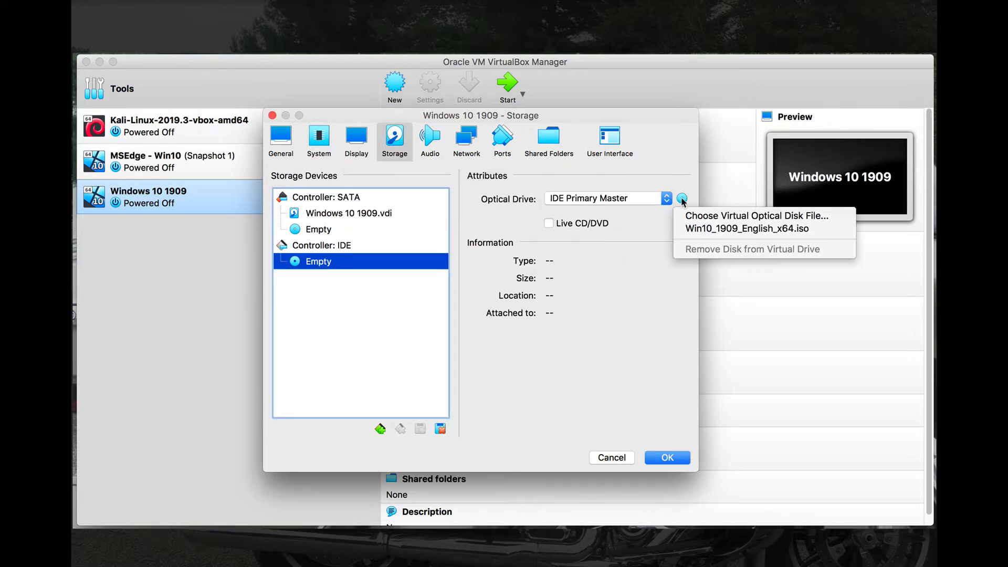
pyautogui.click(693, 231)
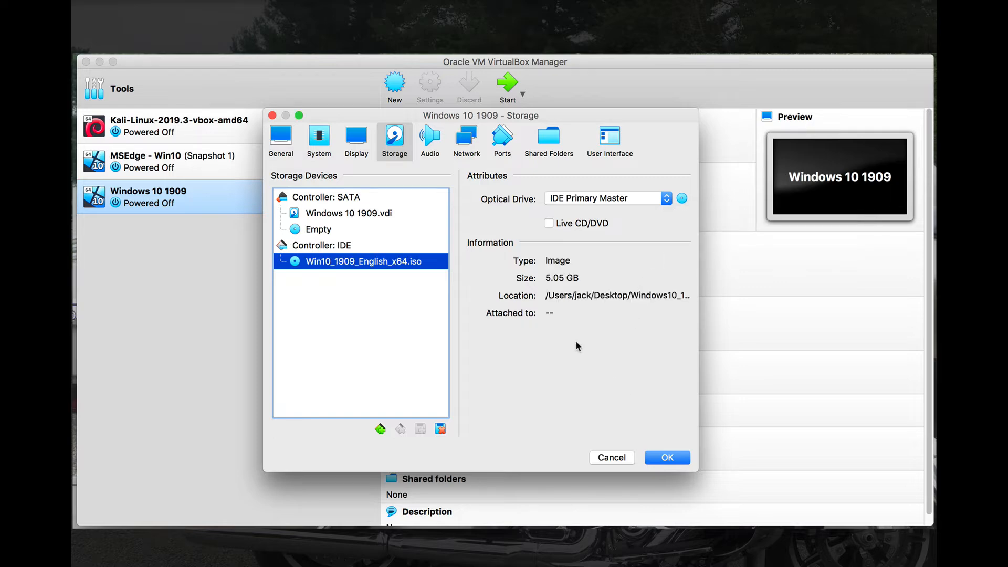
pyautogui.click(467, 141)
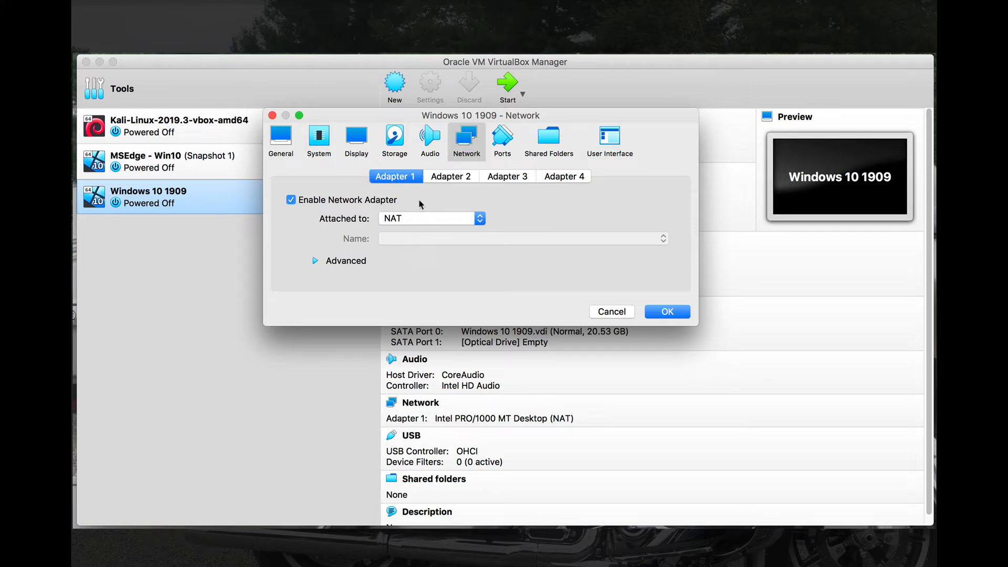
# - Toggle the Enable USB Controller option under Ports > USB and save the settings with OK
pyautogui.click(503, 142)
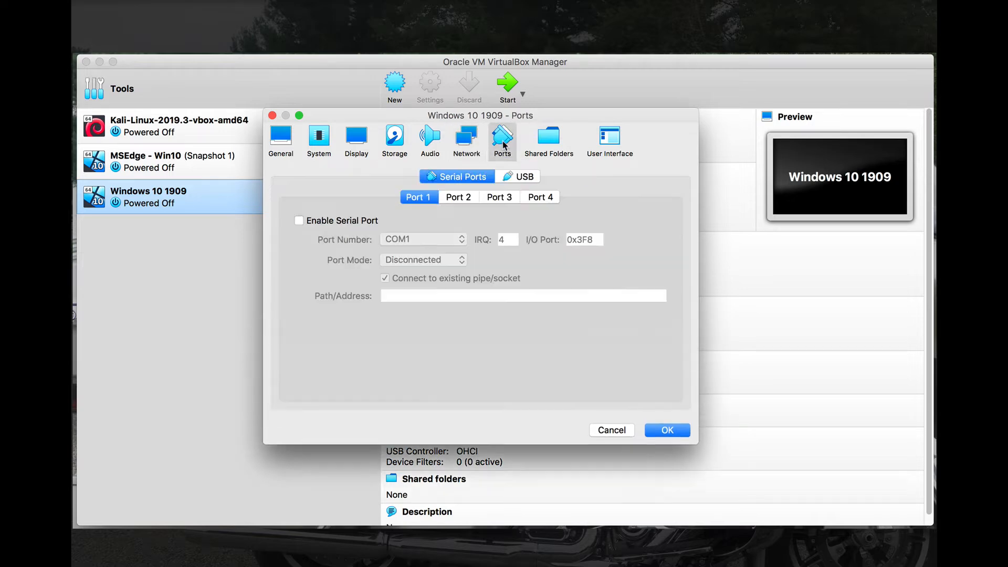
pyautogui.click(525, 177)
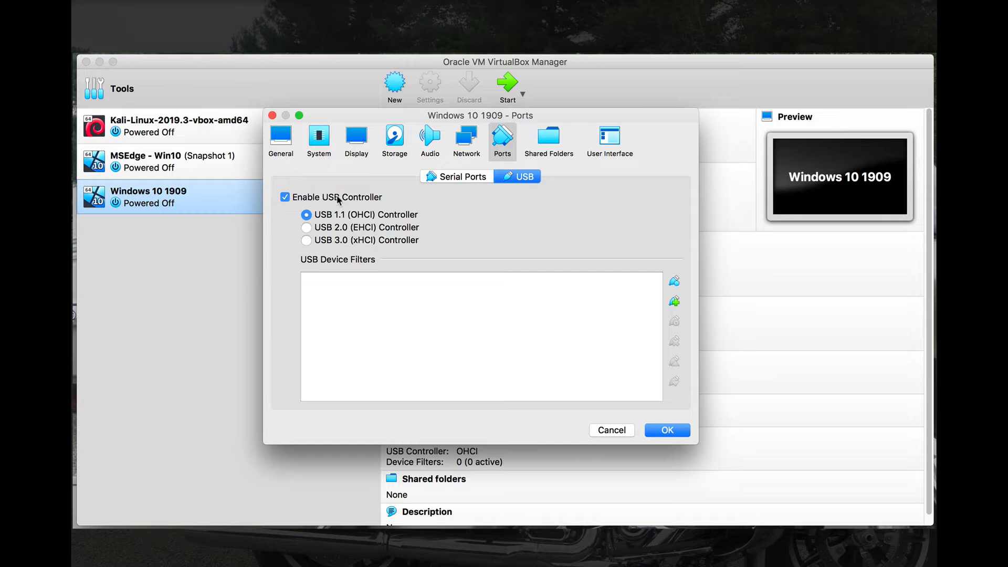
pyautogui.click(285, 197)
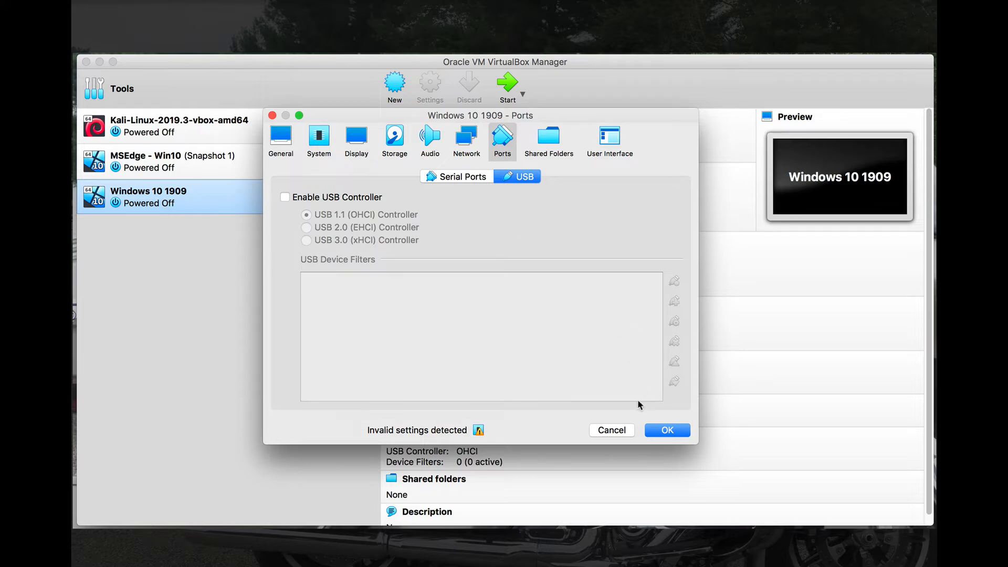
pyautogui.moveTo(478, 430)
pyautogui.click(659, 431)
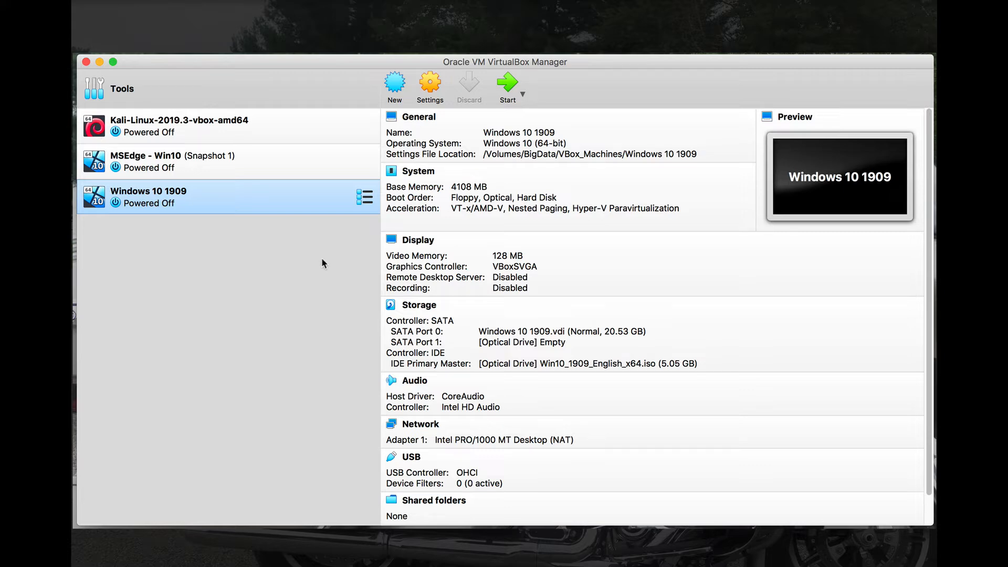
# - Start the Windows 10 1909 VM and reposition and enlarge its window
pyautogui.click(509, 83)
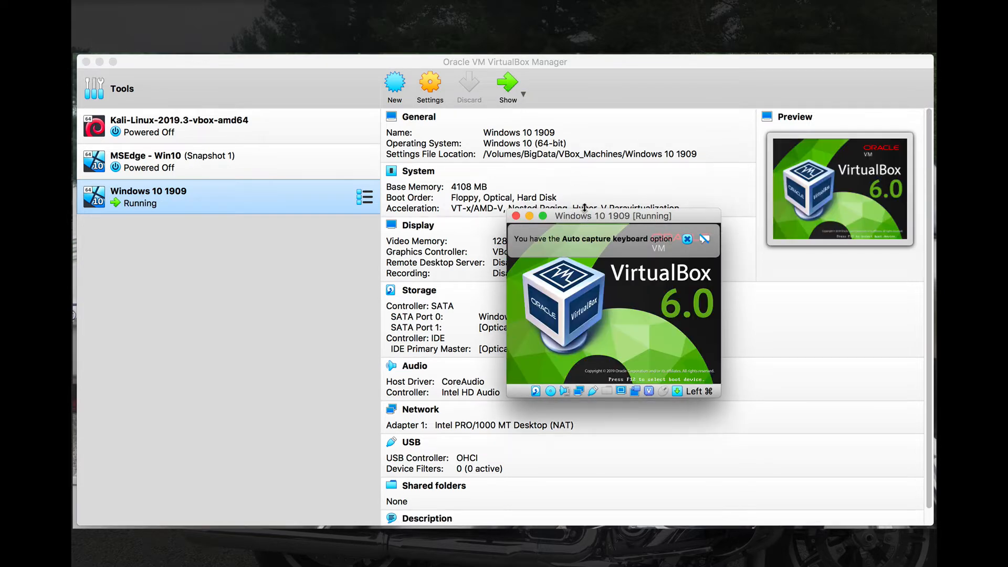
pyautogui.moveTo(587, 216); pyautogui.dragTo(323, 63)
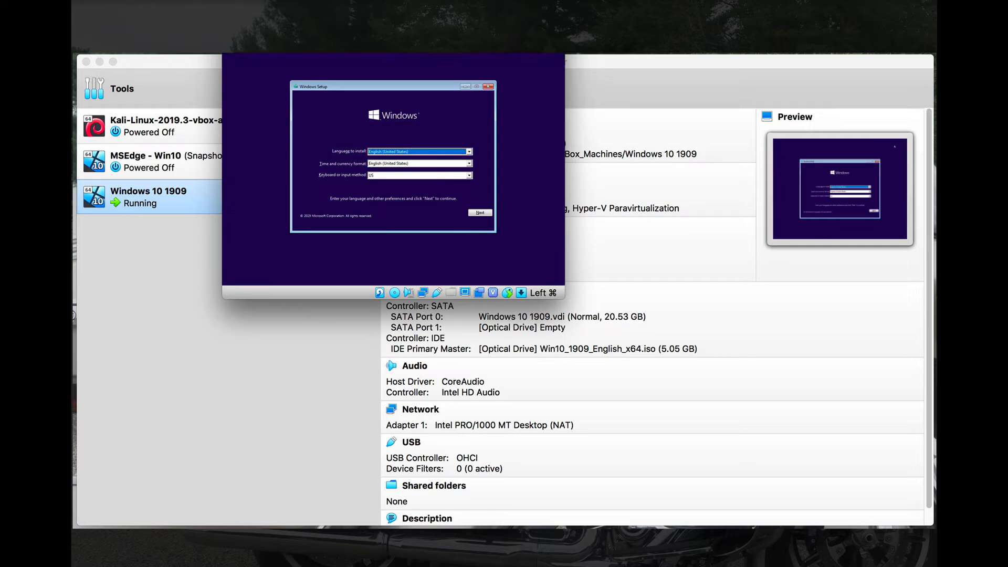
pyautogui.moveTo(393, 21); pyautogui.dragTo(323, 0)
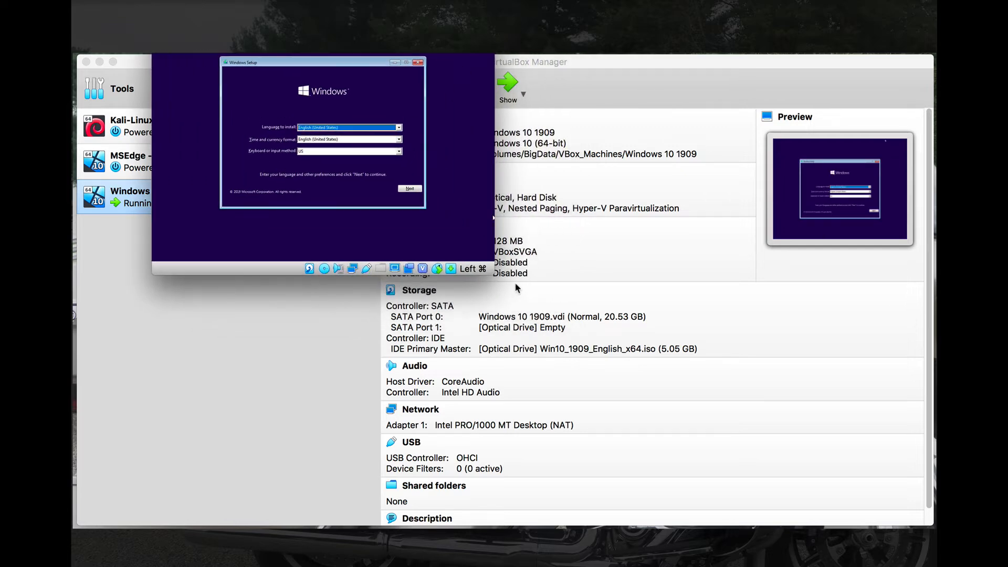
pyautogui.moveTo(495, 274); pyautogui.dragTo(865, 528)
pyautogui.moveTo(508, 42); pyautogui.dragTo(464, 5)
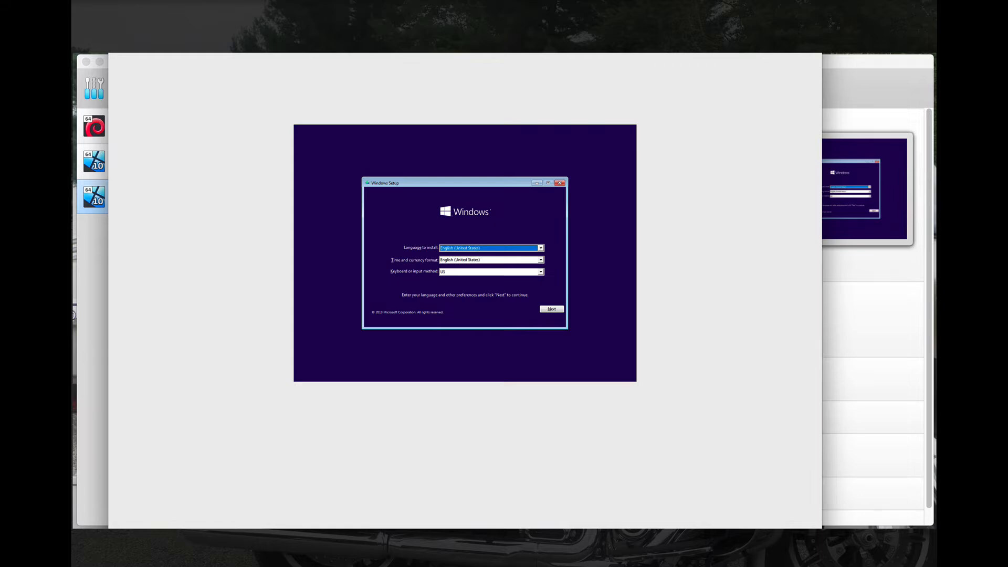
# - Fit the VM window to the guest display and scale Virtual Screen 1 to about 200%
pyautogui.press('super+a')
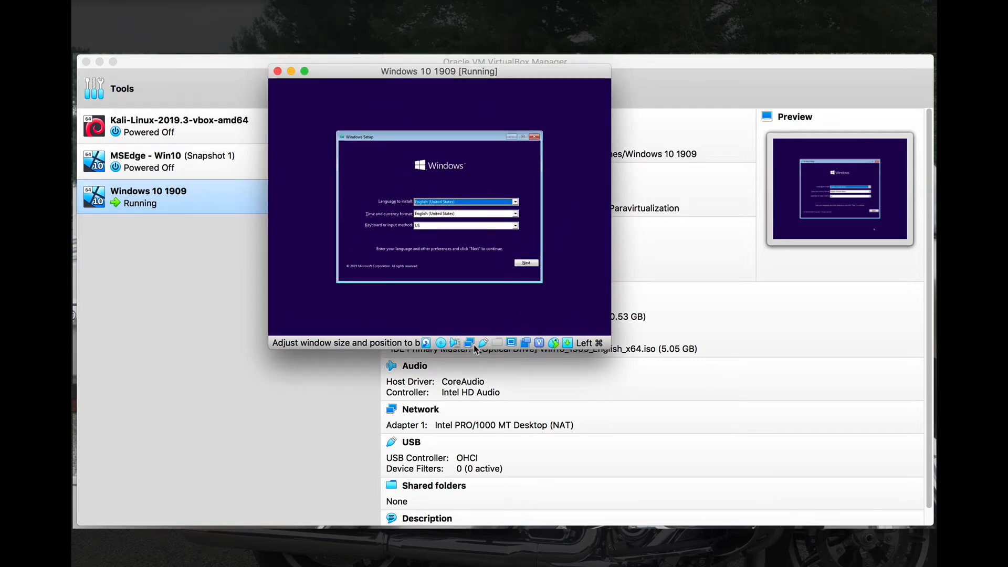
pyautogui.click(511, 343)
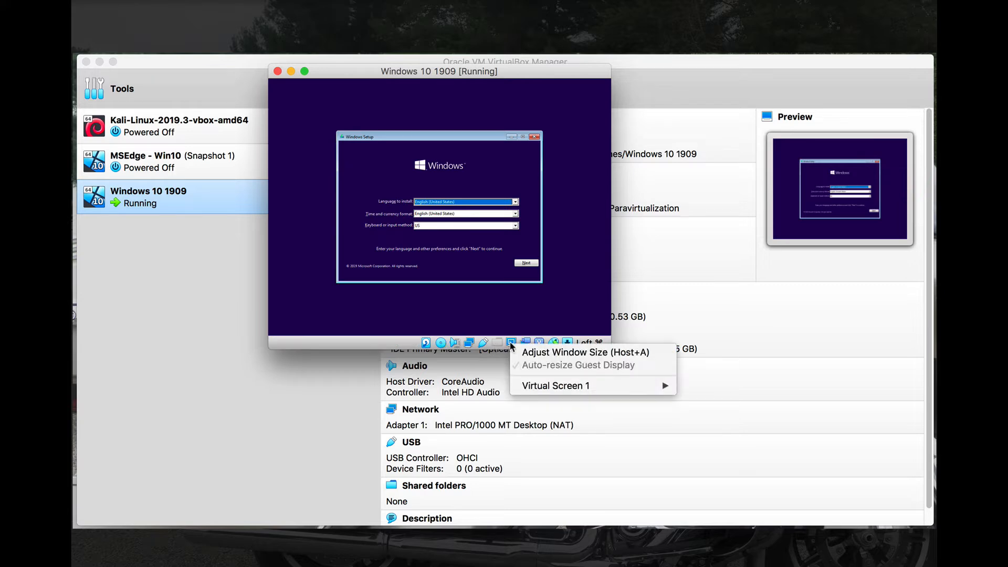
pyautogui.moveTo(529, 387)
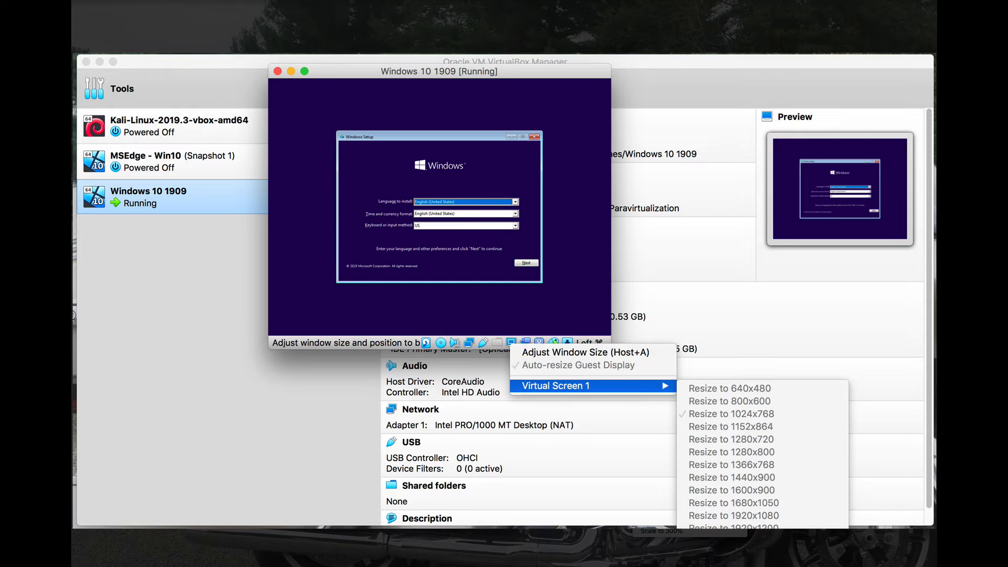
pyautogui.click(718, 565)
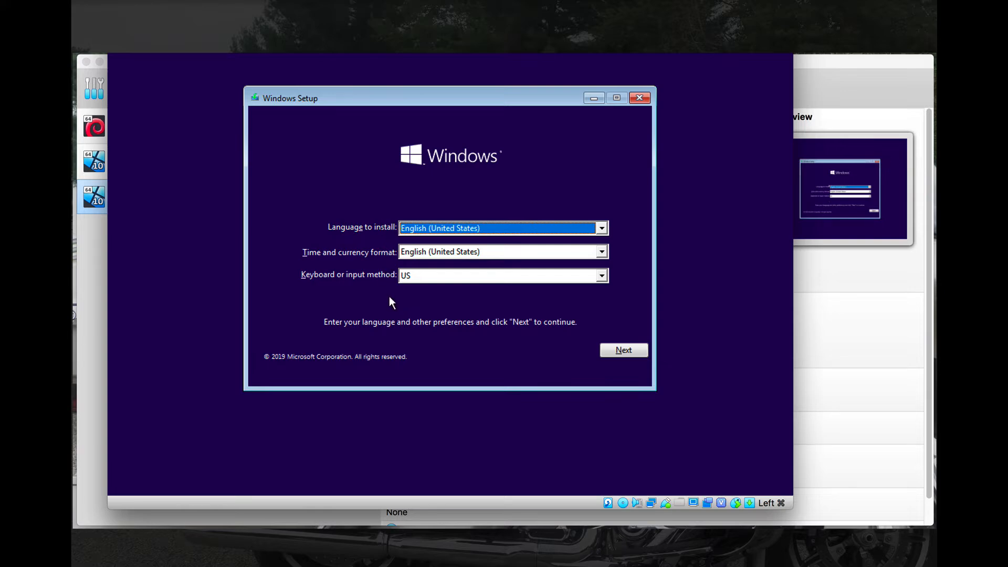
# - Keep the default language, begin installation without a product key, and select Windows 10 Pro (x64)
pyautogui.click(622, 352)
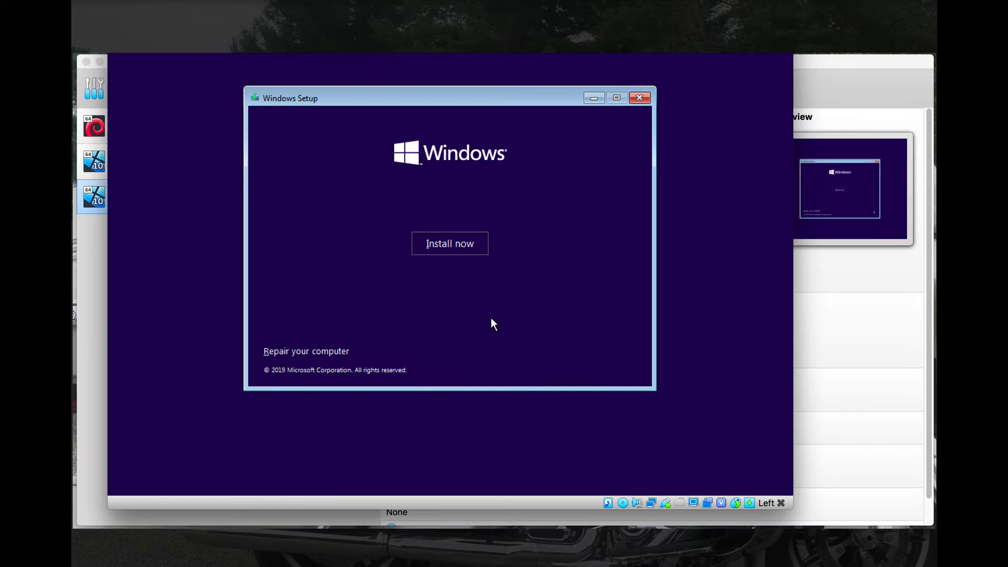
pyautogui.click(450, 243)
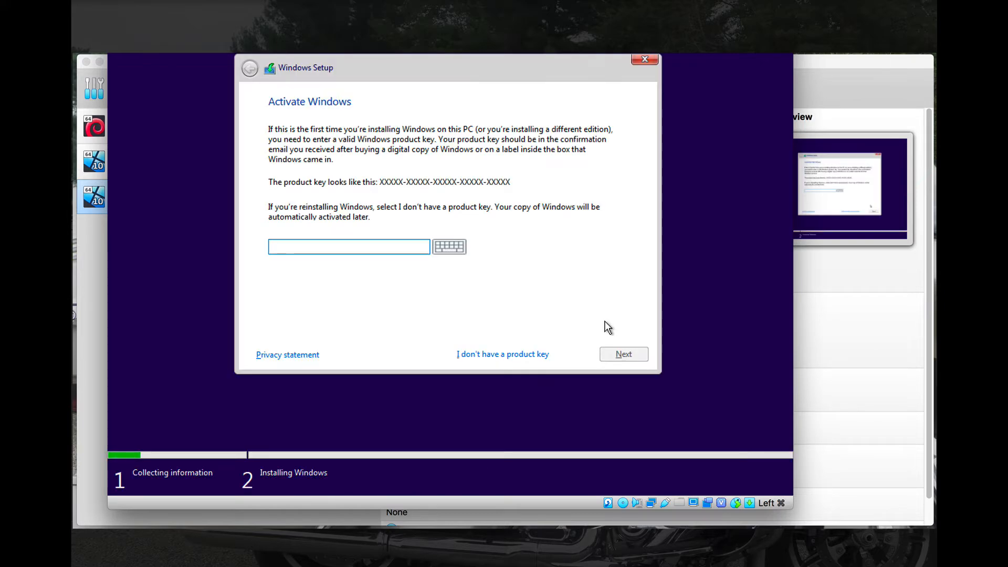
pyautogui.click(493, 355)
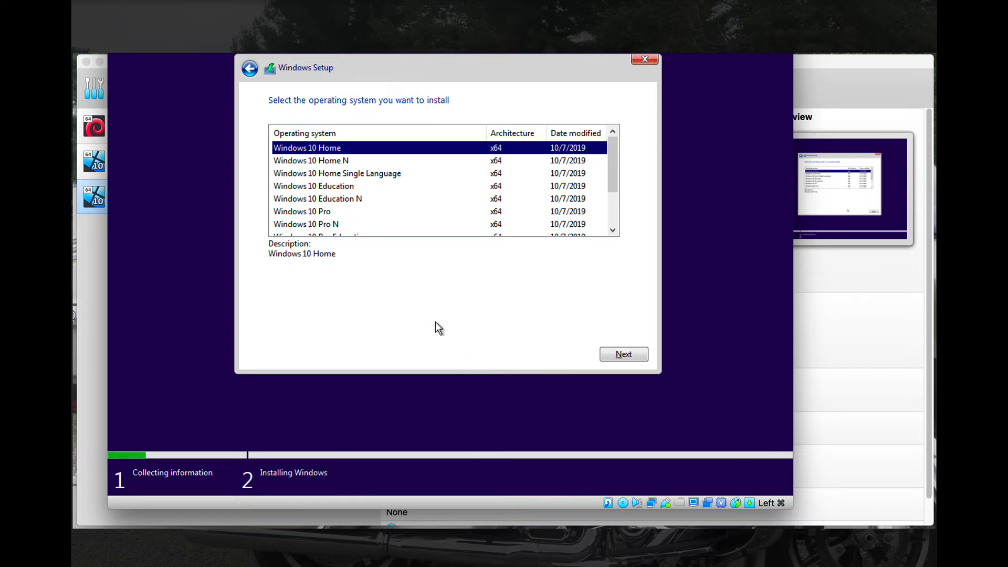
pyautogui.click(320, 213)
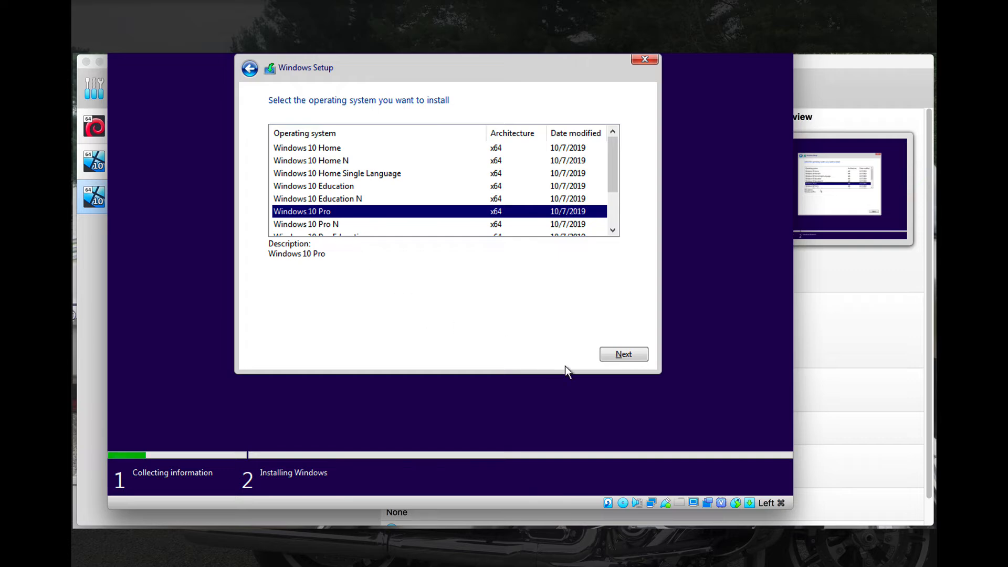
# - Accept the Windows 10 Pro license terms and choose a Custom installation
pyautogui.click(623, 355)
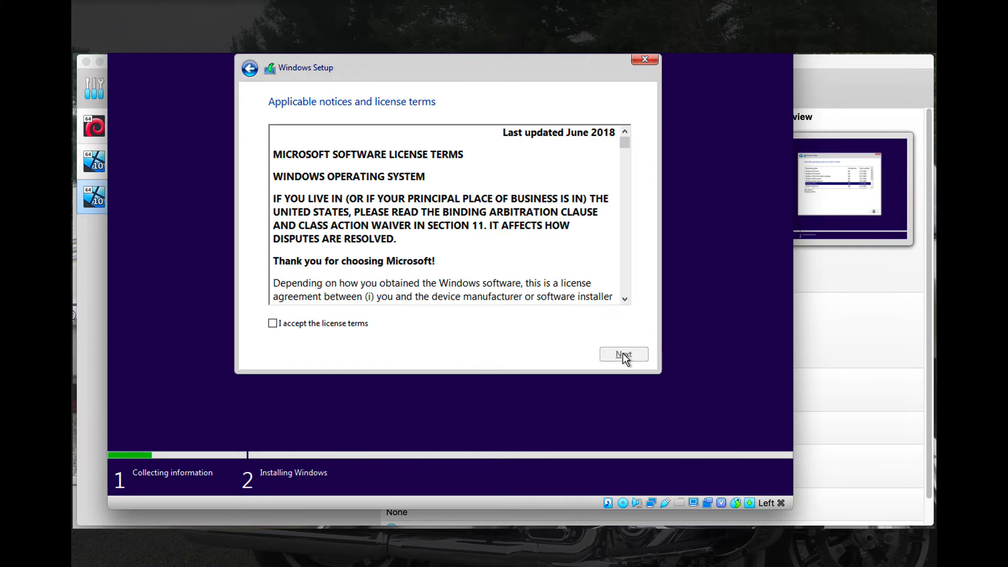
pyautogui.click(344, 324)
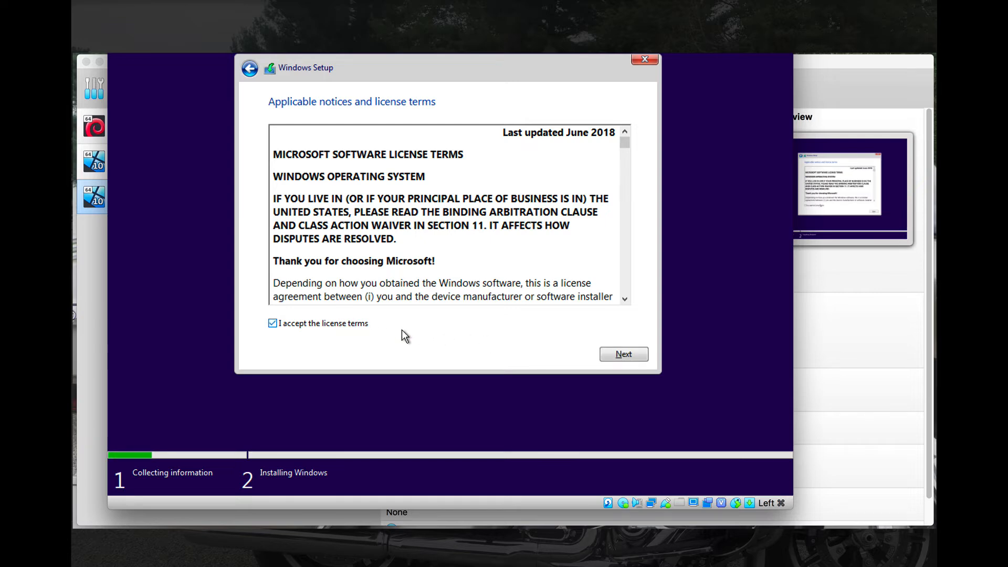
pyautogui.click(624, 355)
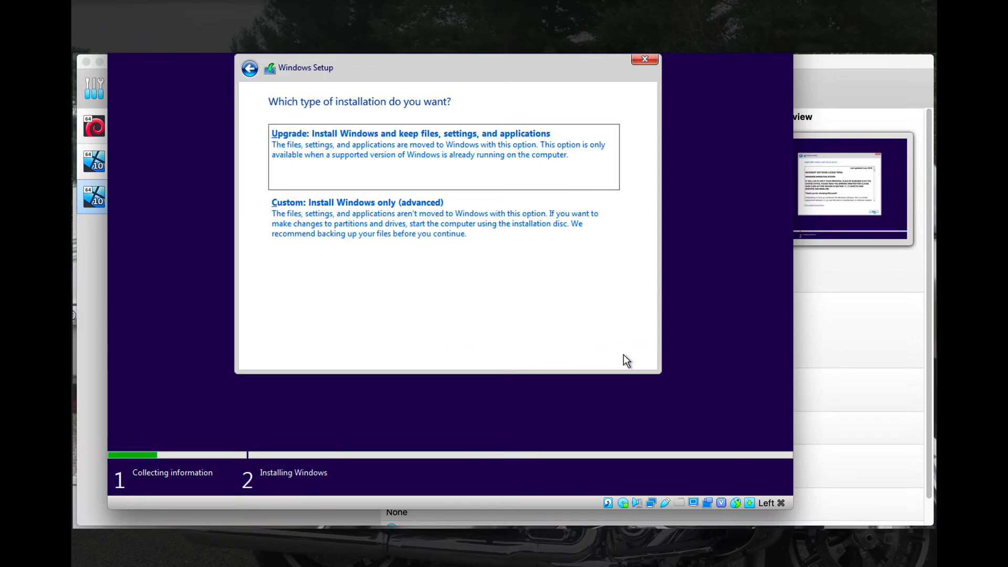
pyautogui.click(372, 224)
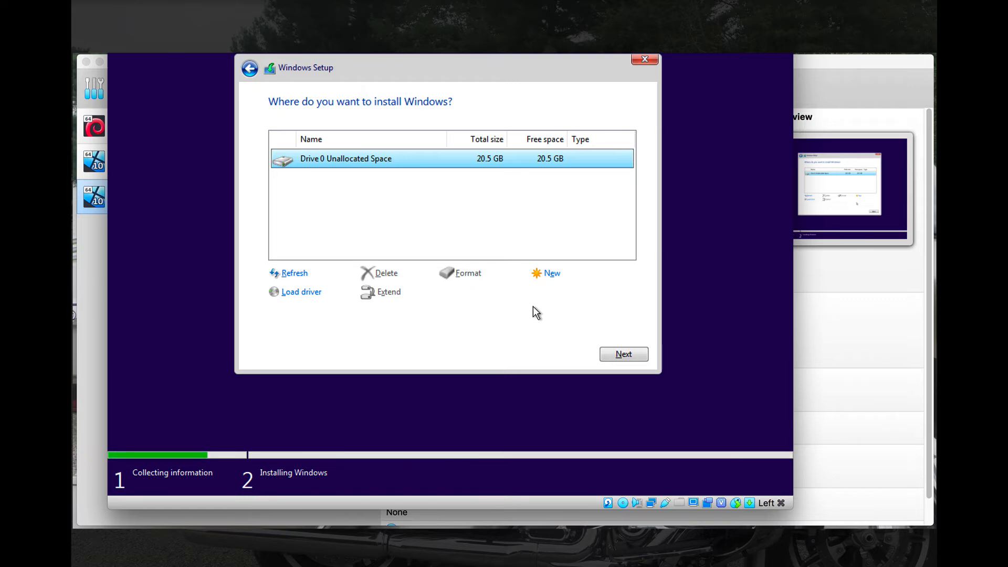
# - Create a new partition using the full 21018 MB, allowing extra system partitions
pyautogui.click(187, 4)
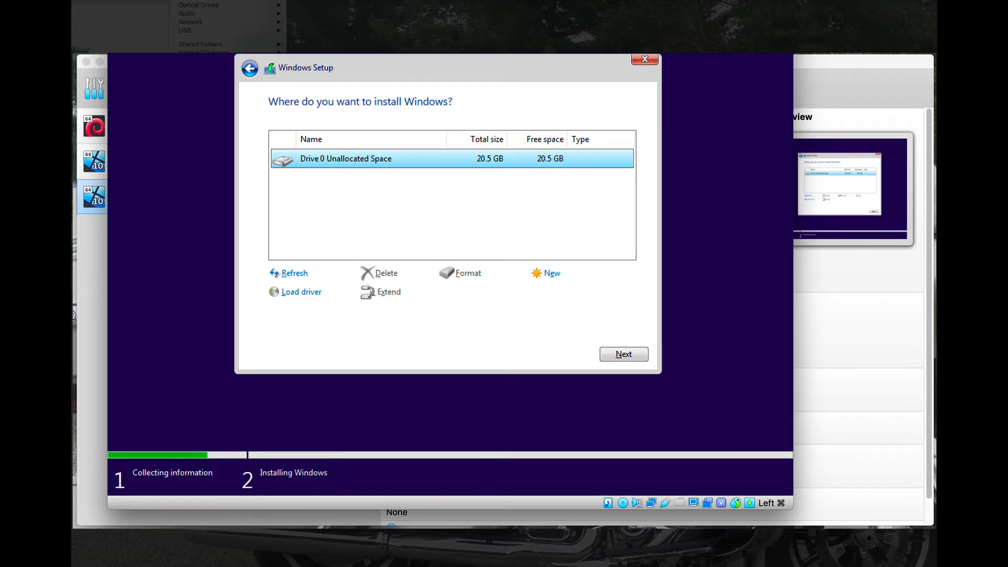
pyautogui.moveTo(186, 32)
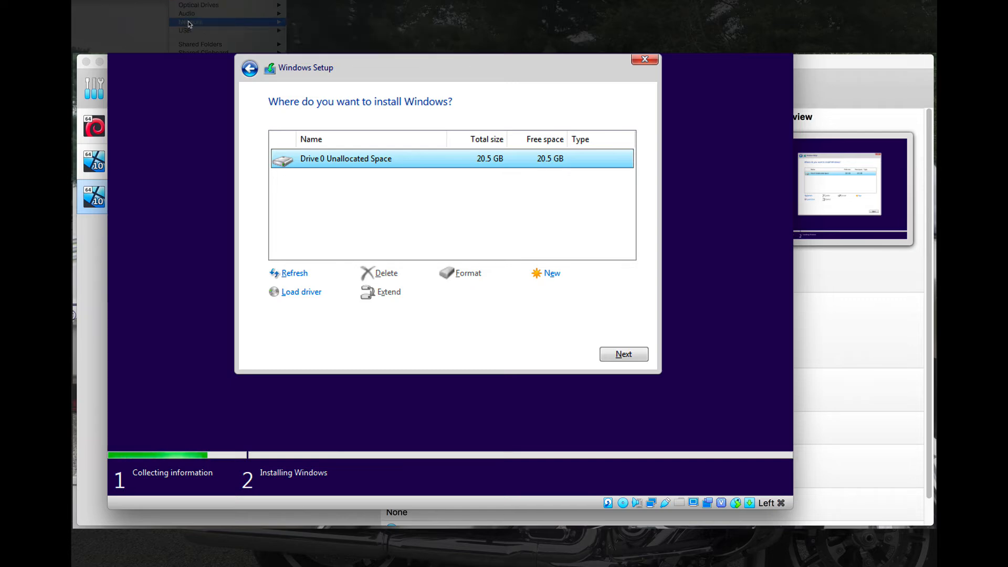
pyautogui.moveTo(197, 7)
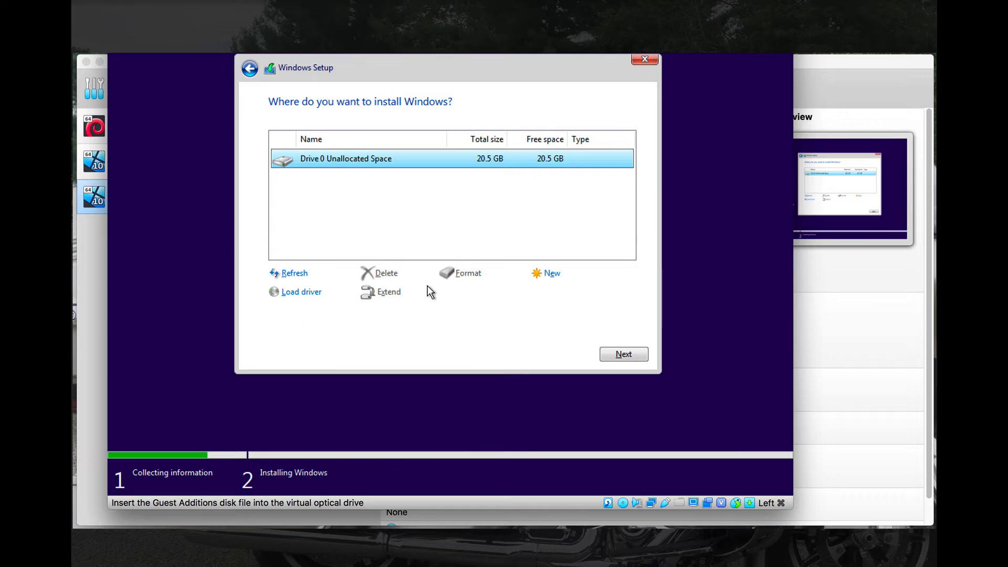
pyautogui.click(547, 274)
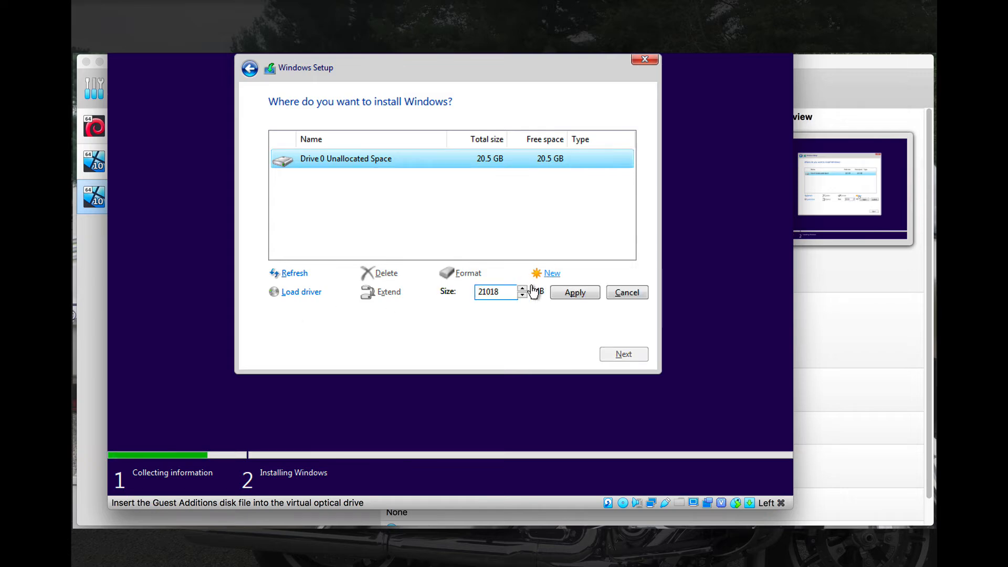
pyautogui.click(578, 294)
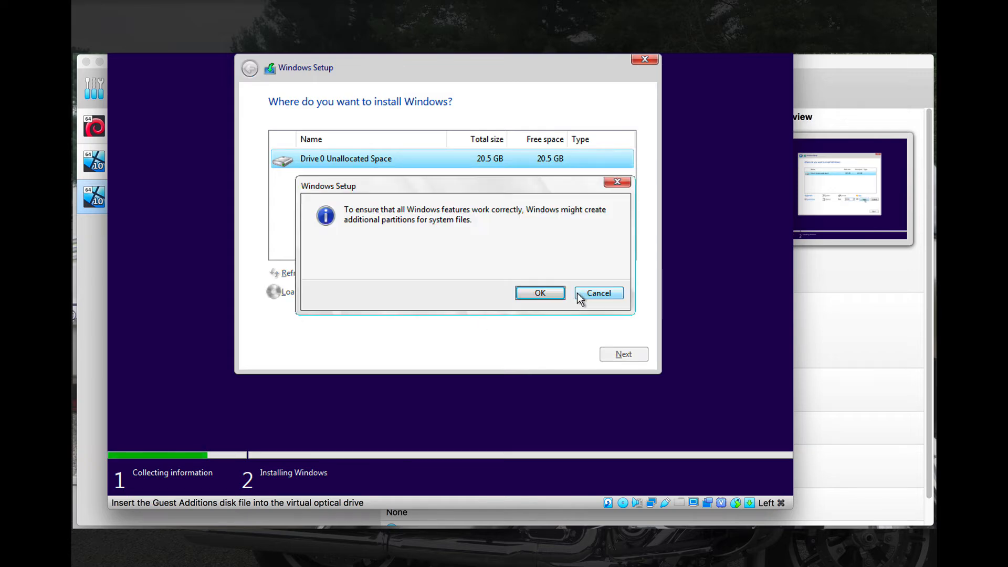
pyautogui.click(556, 296)
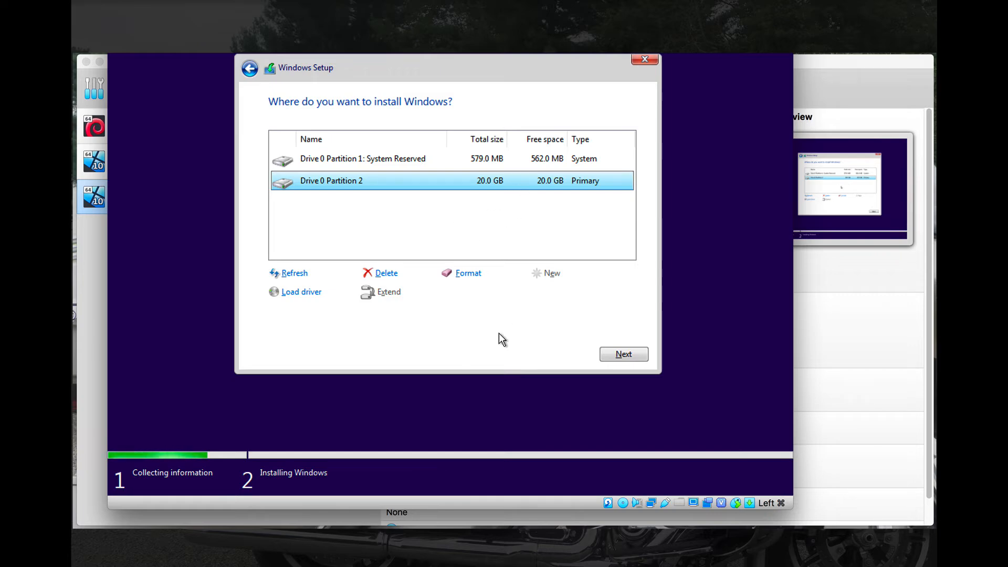
# - Format the 20.0 GB Partition 2 and begin installing Windows onto it
pyautogui.click(462, 281)
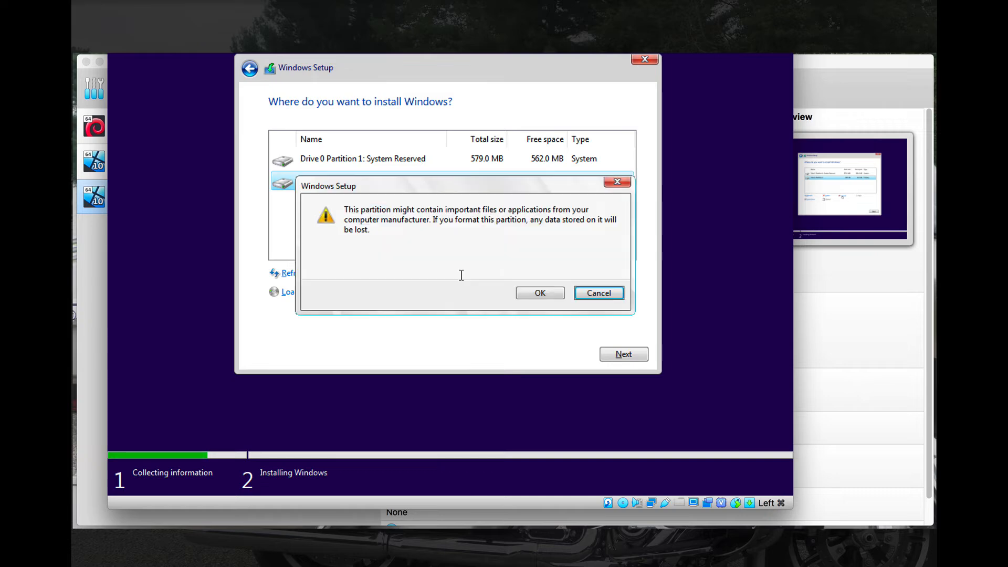
pyautogui.click(525, 292)
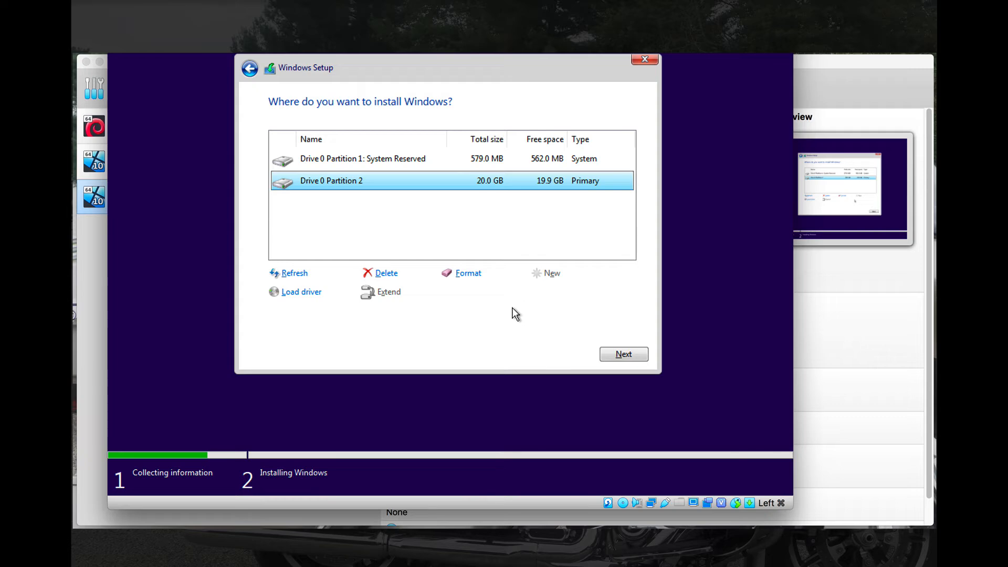
pyautogui.click(619, 355)
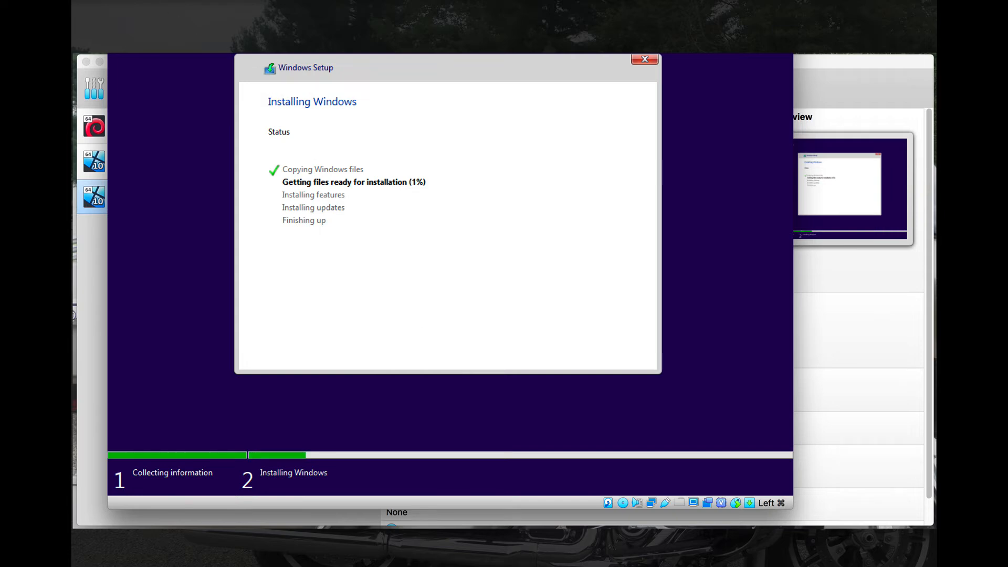
pyautogui.click(159, 1)
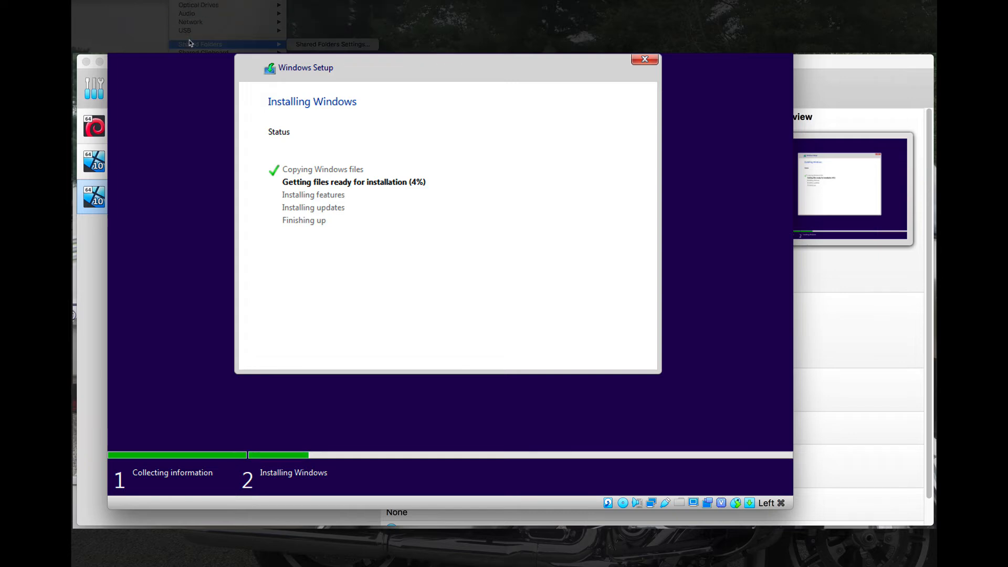
pyautogui.press('Escape')
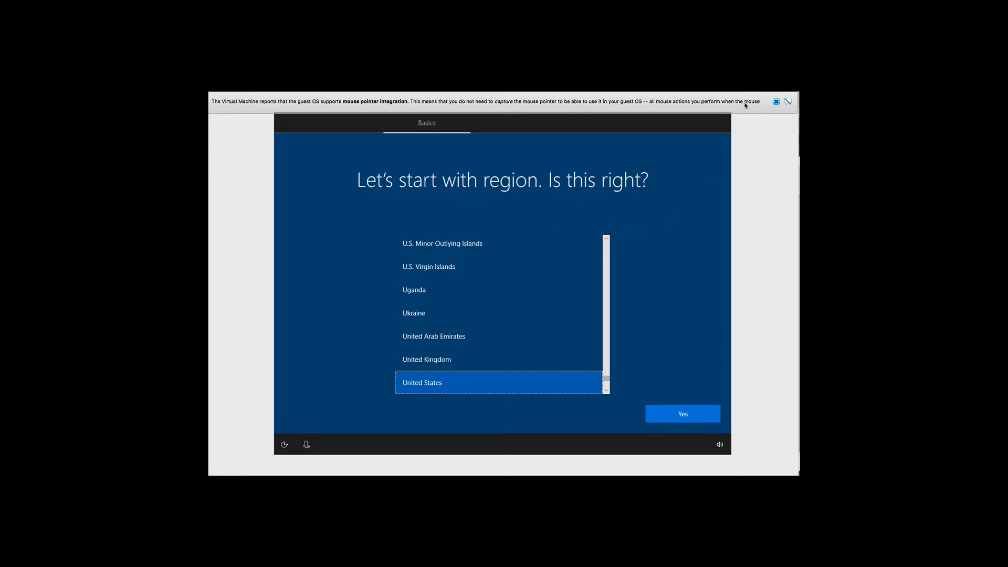
# - Dismiss the mouse-integration notice, confirm United States and US keyboard, and skip a second layout
pyautogui.click(776, 101)
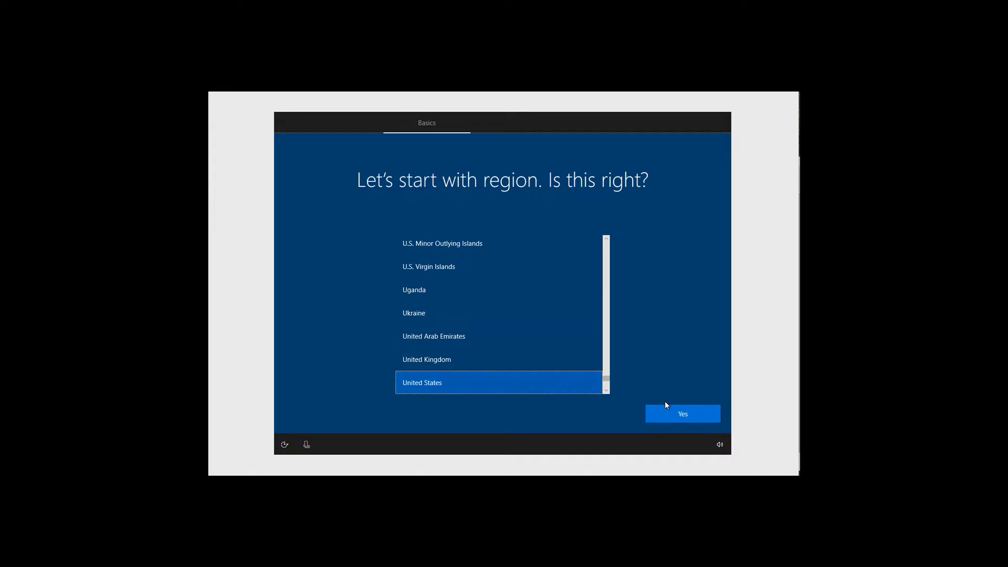
pyautogui.click(682, 417)
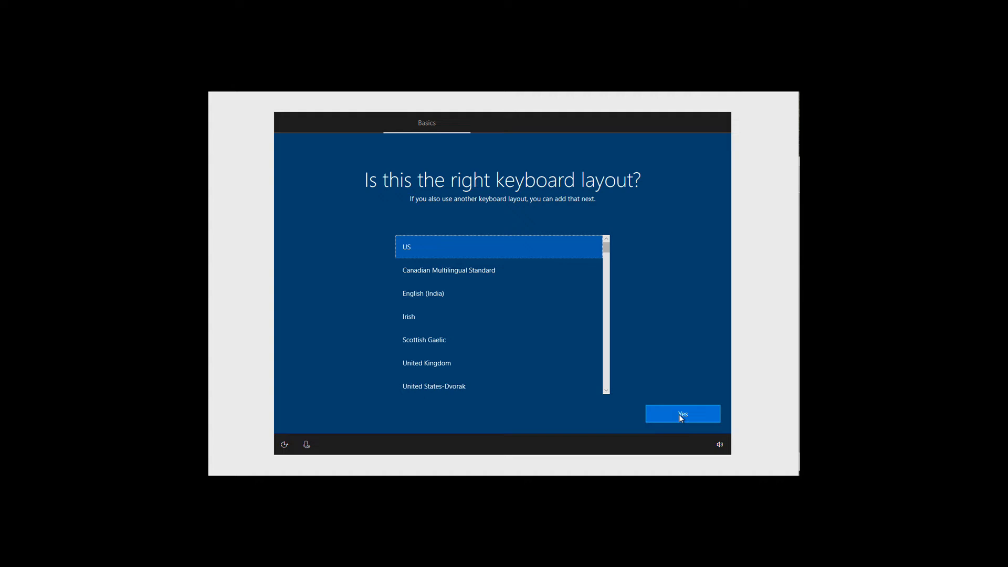
pyautogui.click(681, 415)
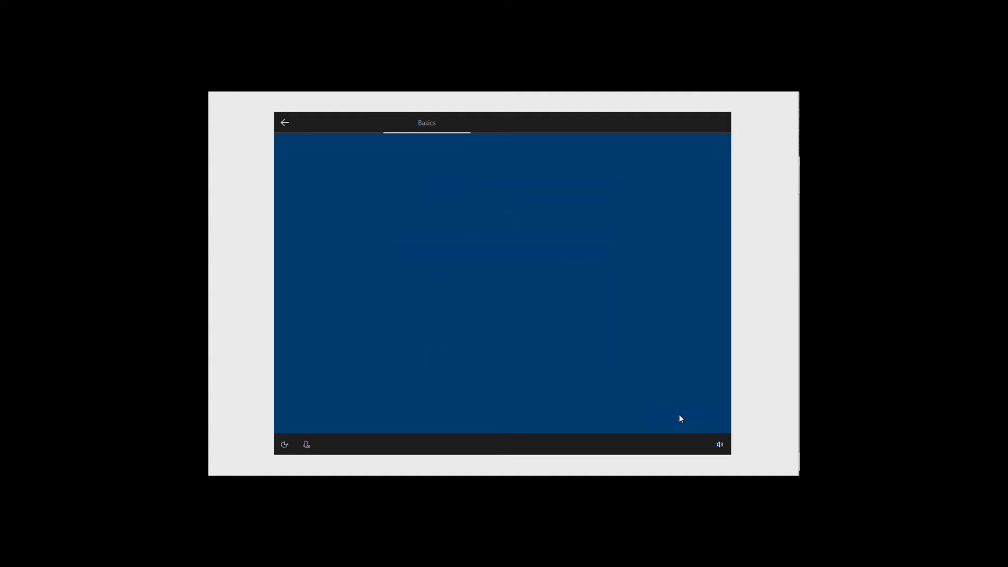
pyautogui.click(681, 415)
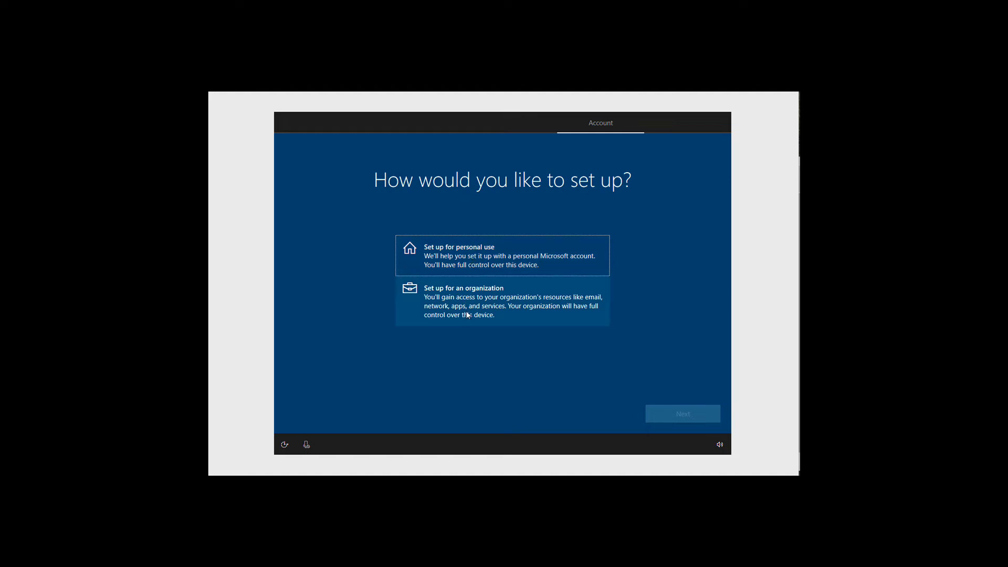
# - Choose personal use, then pick an offline account with the limited experience
pyautogui.click(471, 260)
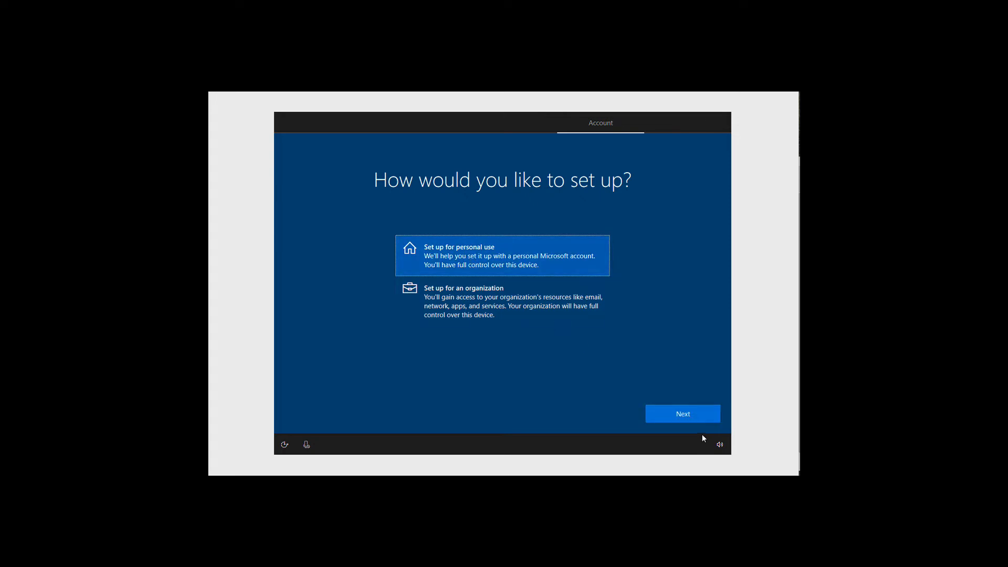
pyautogui.click(685, 416)
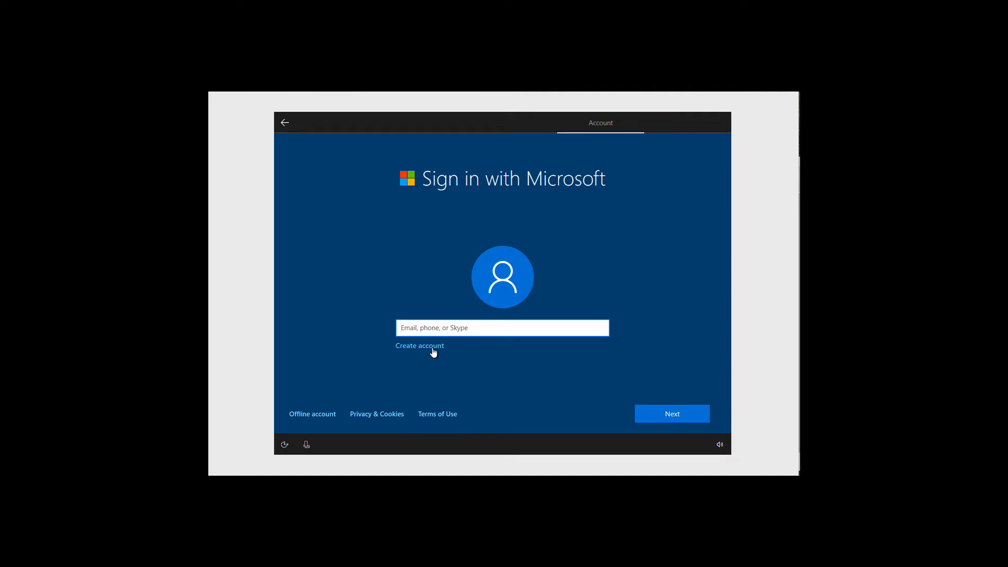
pyautogui.click(321, 418)
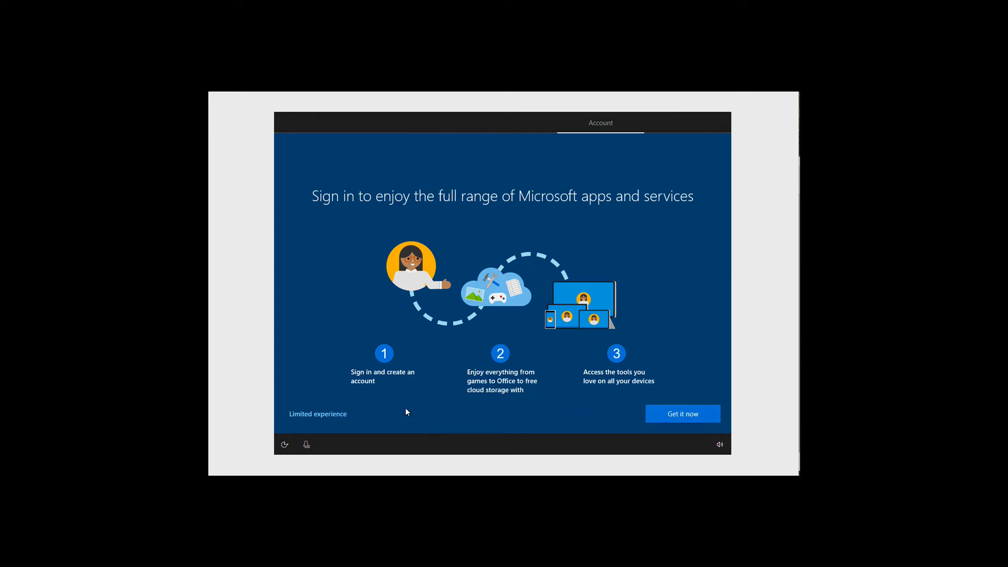
pyautogui.click(334, 415)
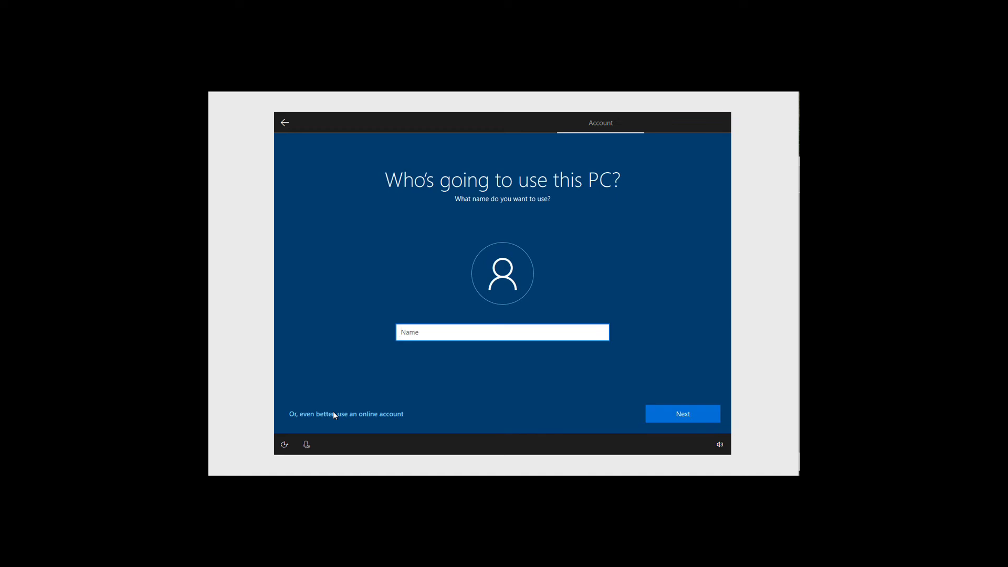
# - Enter the user's account name, then a password typed twice to confirm it
pyautogui.write('Jack')
pyautogui.click(664, 414)
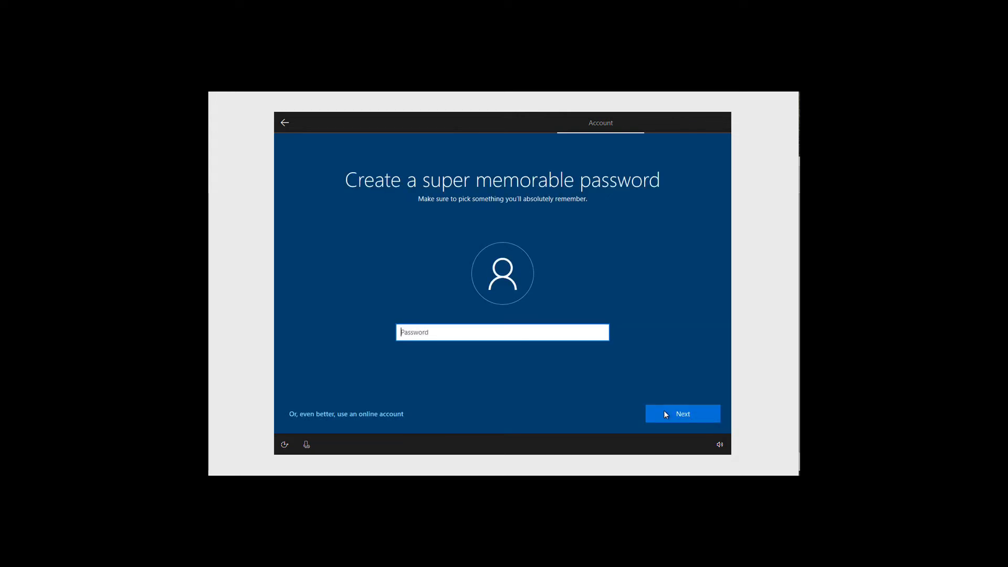
pyautogui.write('12')
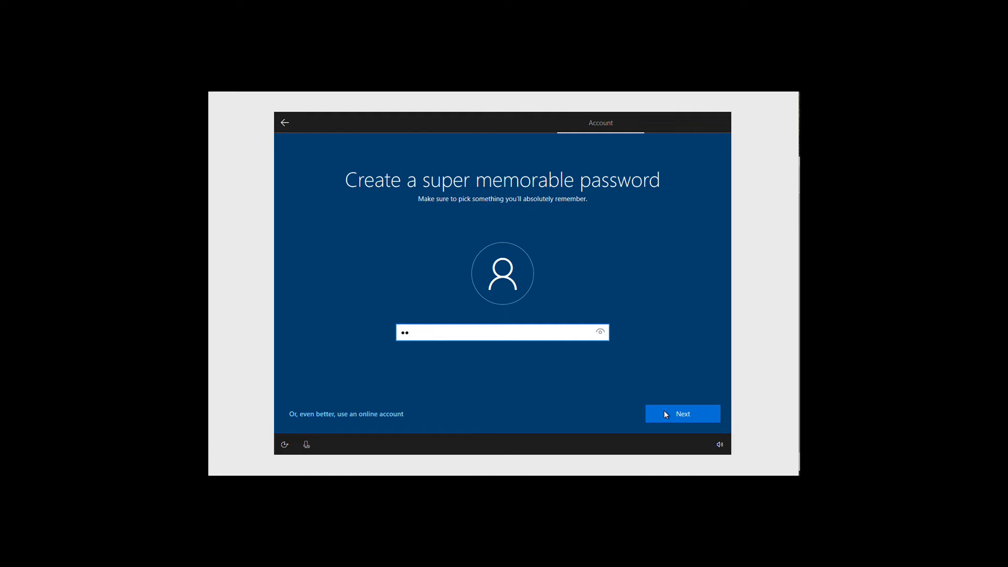
pyautogui.write('345678')
pyautogui.click(665, 412)
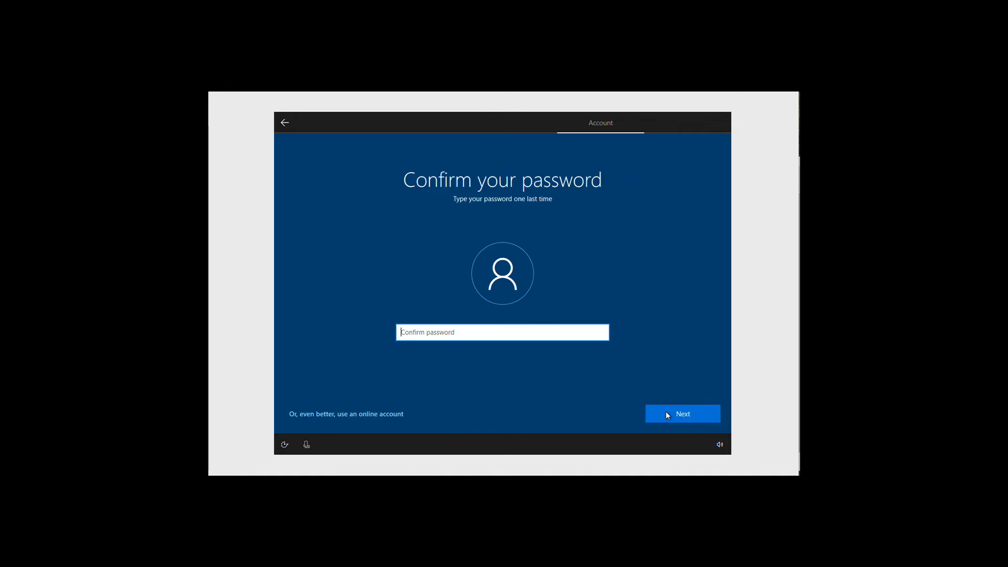
pyautogui.write('12345678')
pyautogui.click(666, 412)
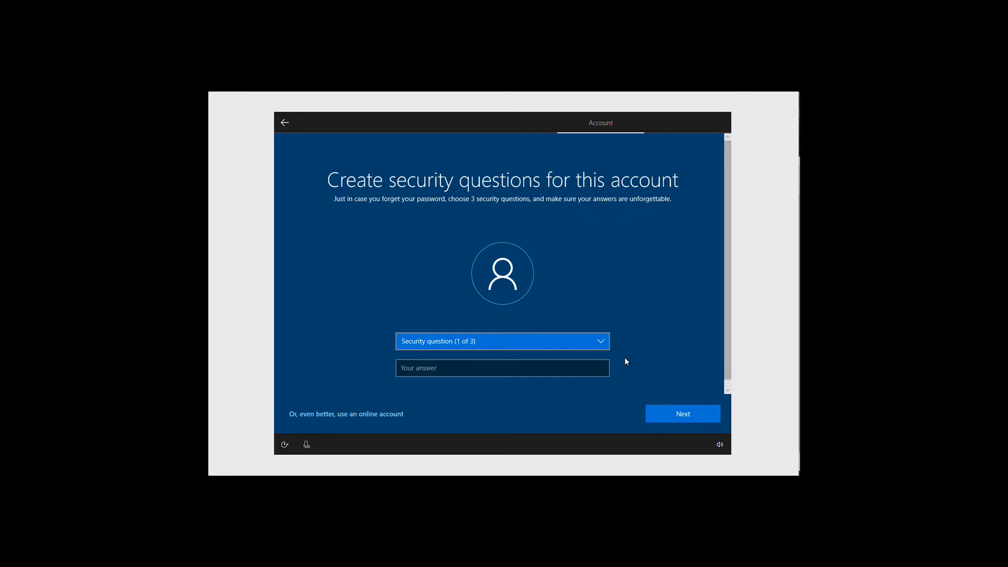
# - Choose the first pet's name security question and enter its answer
pyautogui.click(600, 338)
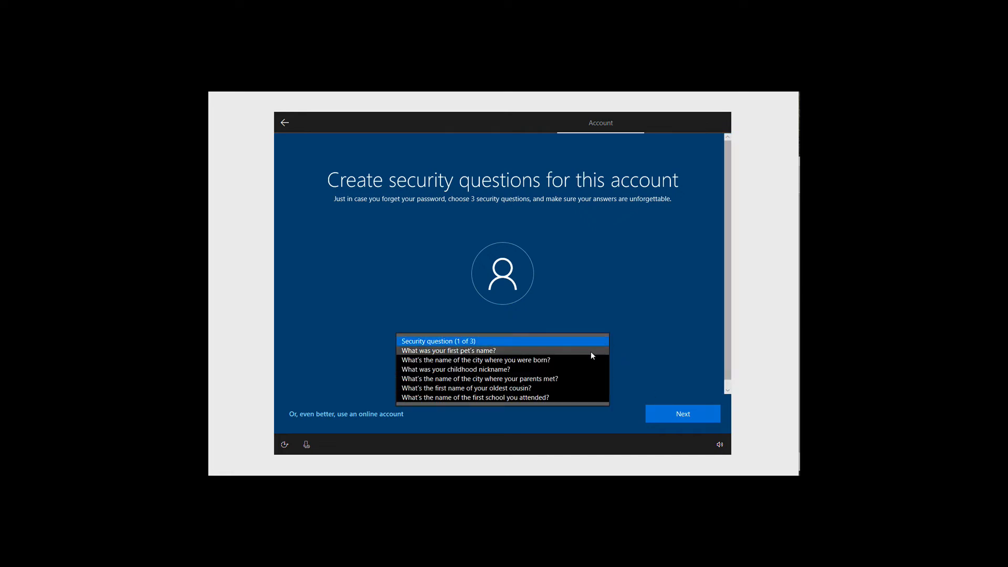
pyautogui.click(590, 351)
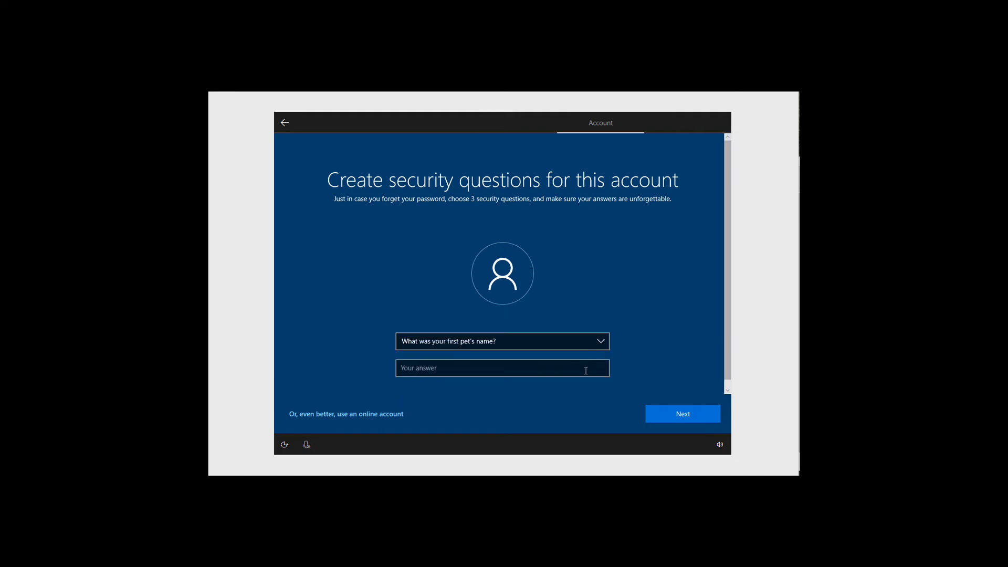
pyautogui.click(586, 371)
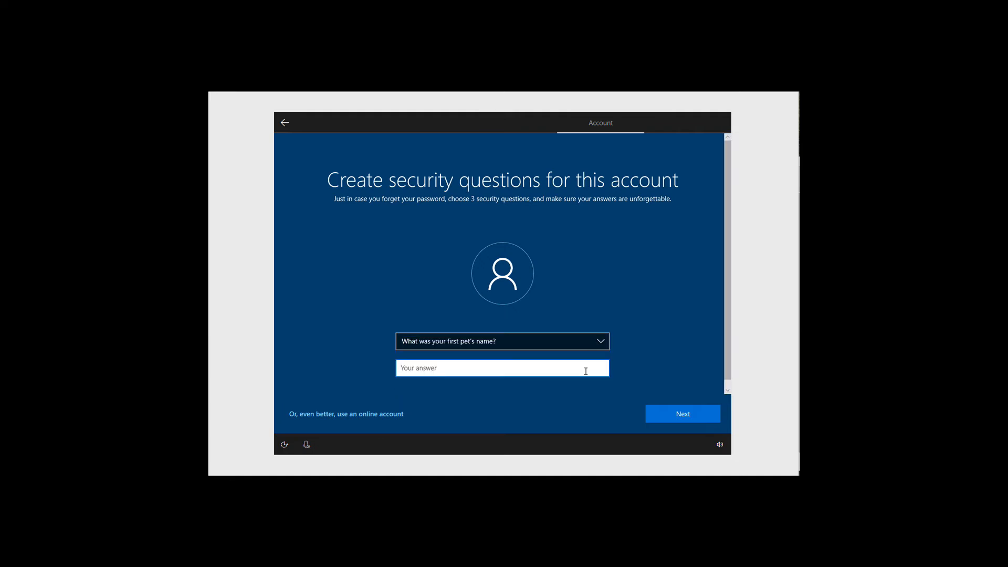
pyautogui.write('Deno')
pyautogui.press('BackSpace')
pyautogui.press('BackSpace')
pyautogui.press('BackSpace')
pyautogui.write('ino')
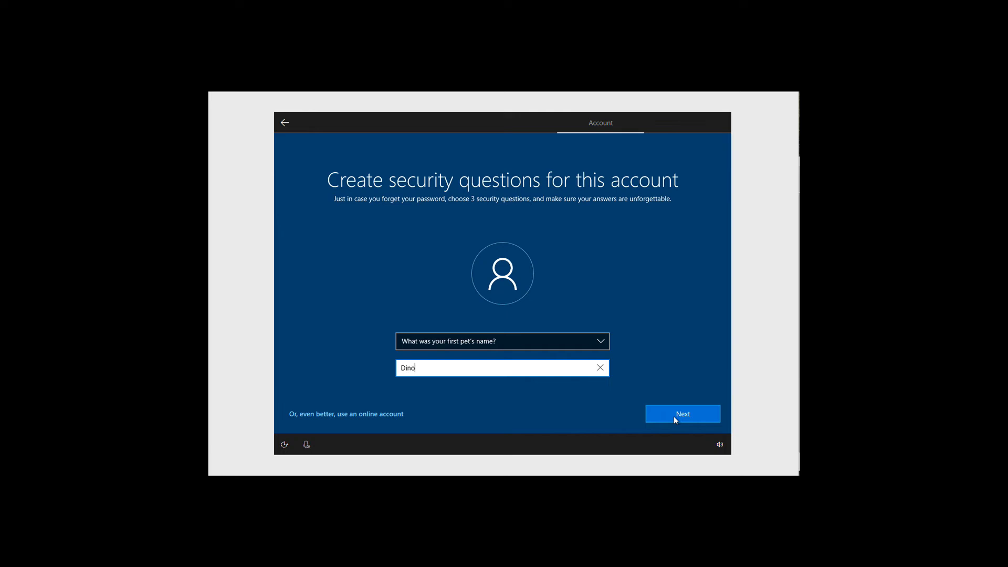
pyautogui.click(678, 417)
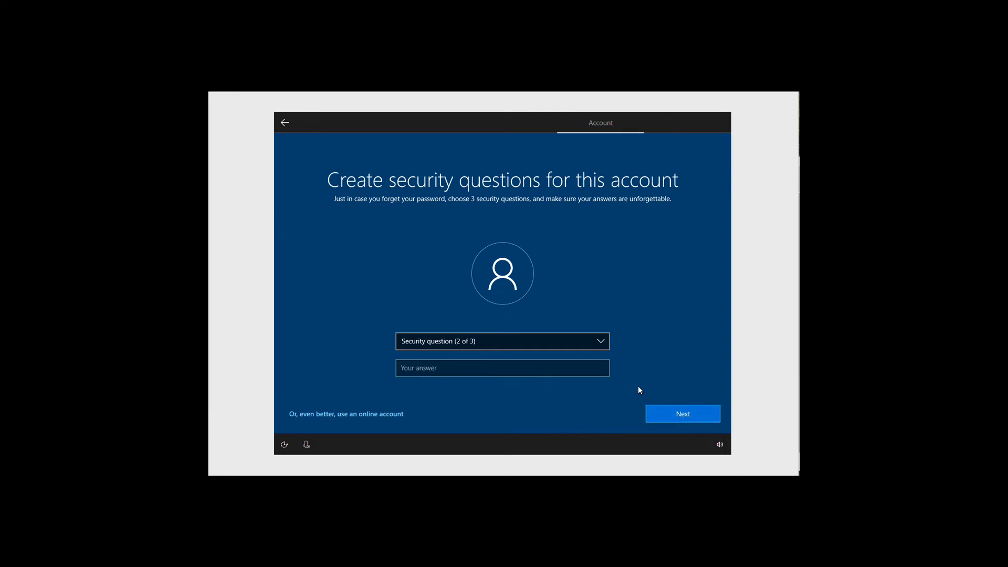
# - Choose the childhood nickname question as the second security question and answer it
pyautogui.click(602, 341)
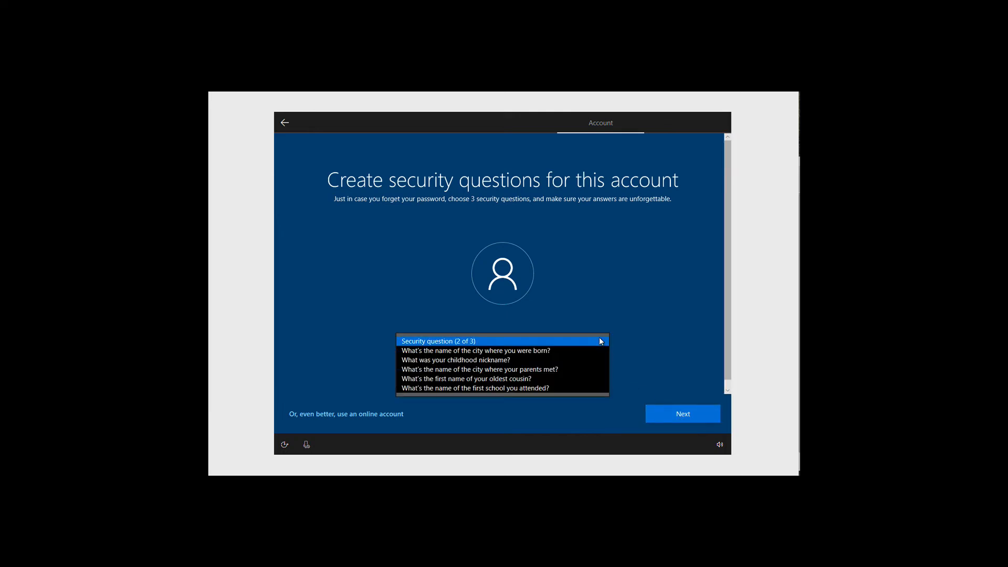
pyautogui.click(552, 358)
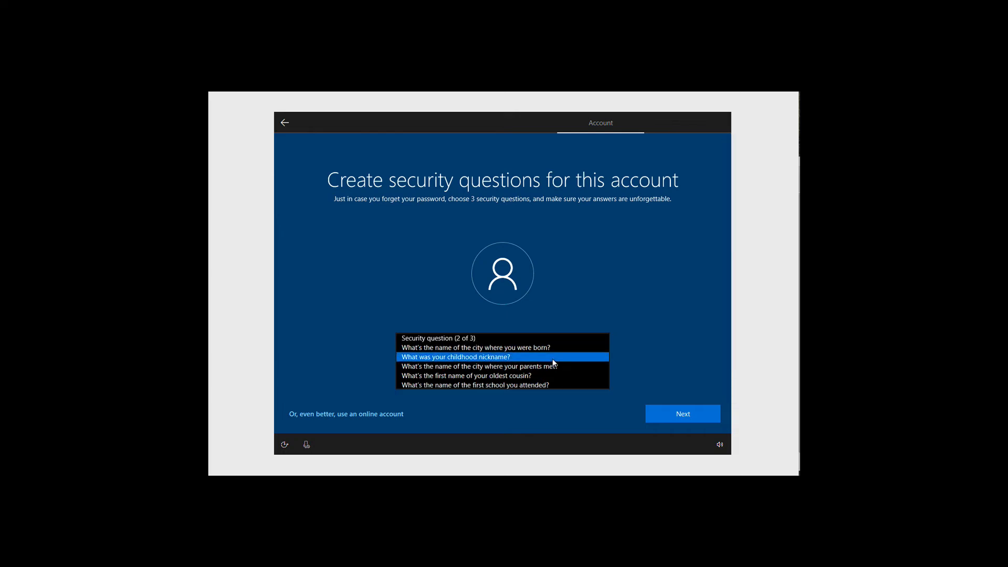
pyautogui.click(553, 369)
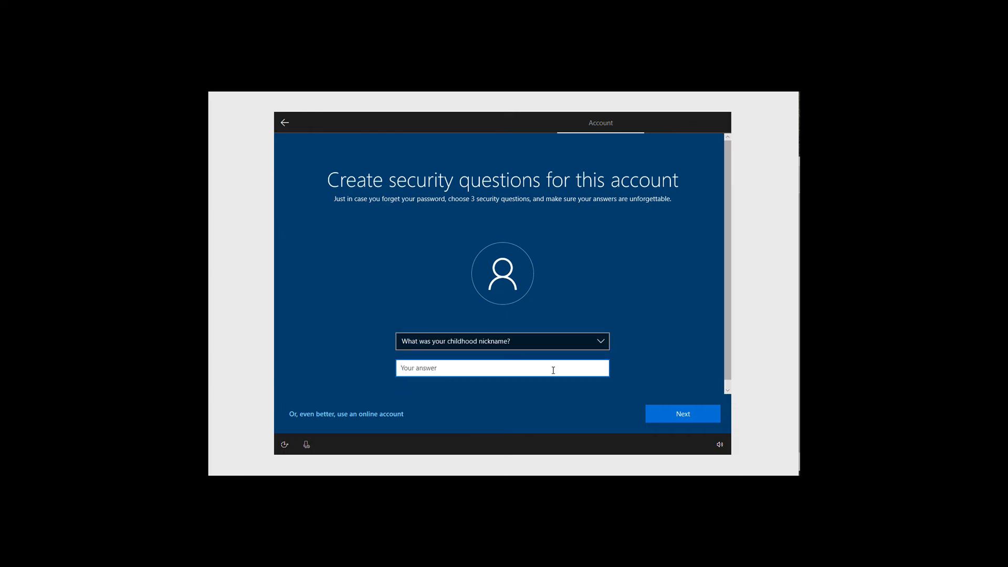
pyautogui.write('Computer')
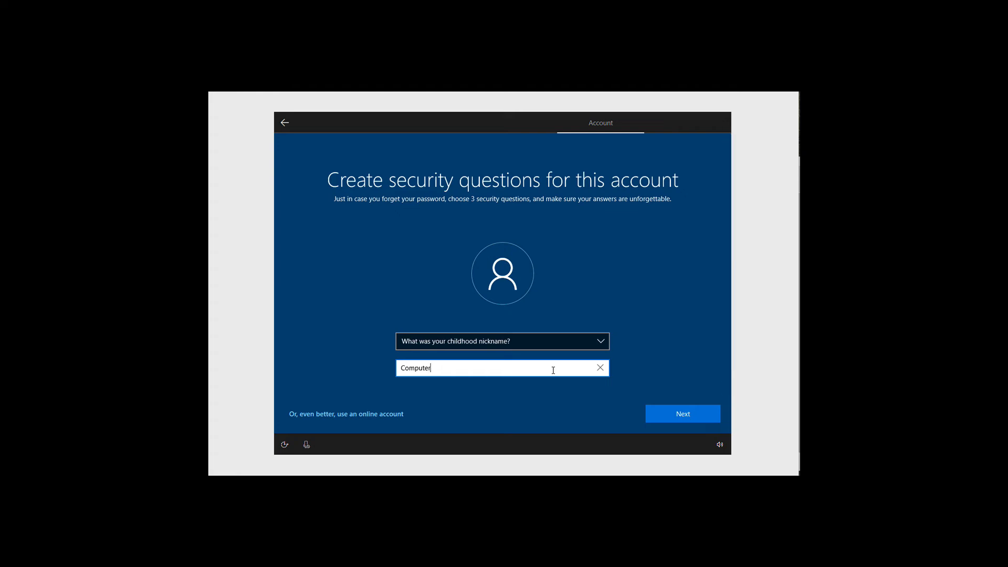
pyautogui.write('Guy')
pyautogui.click(674, 415)
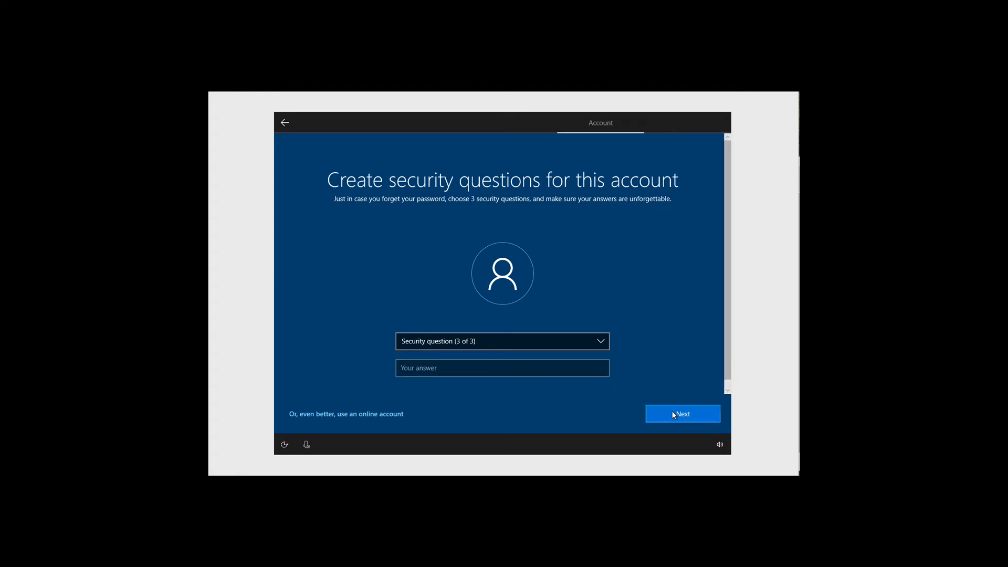
# - Choose the first school question as the third security question, answer it, and continue
pyautogui.click(603, 345)
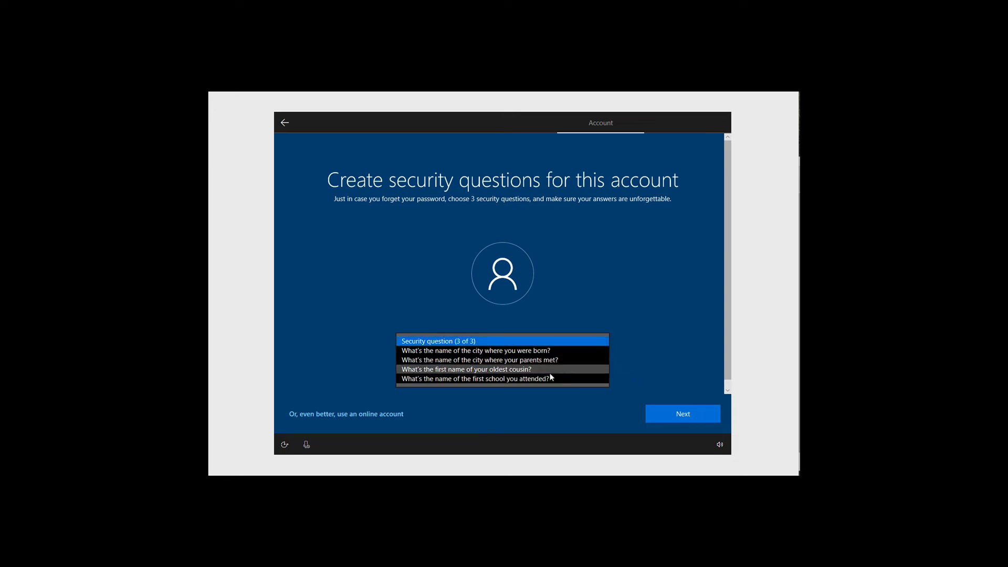
pyautogui.click(544, 380)
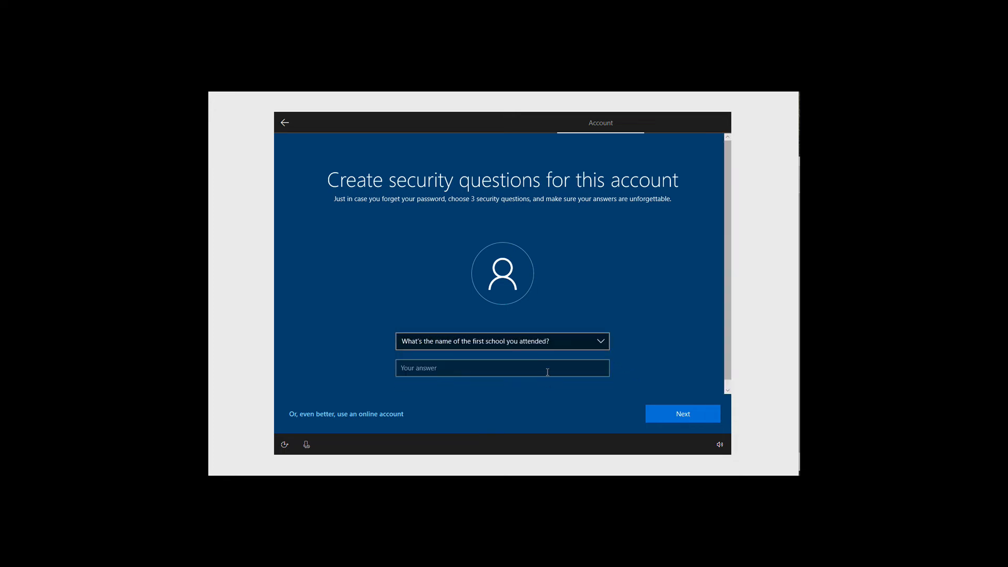
pyautogui.click(549, 372)
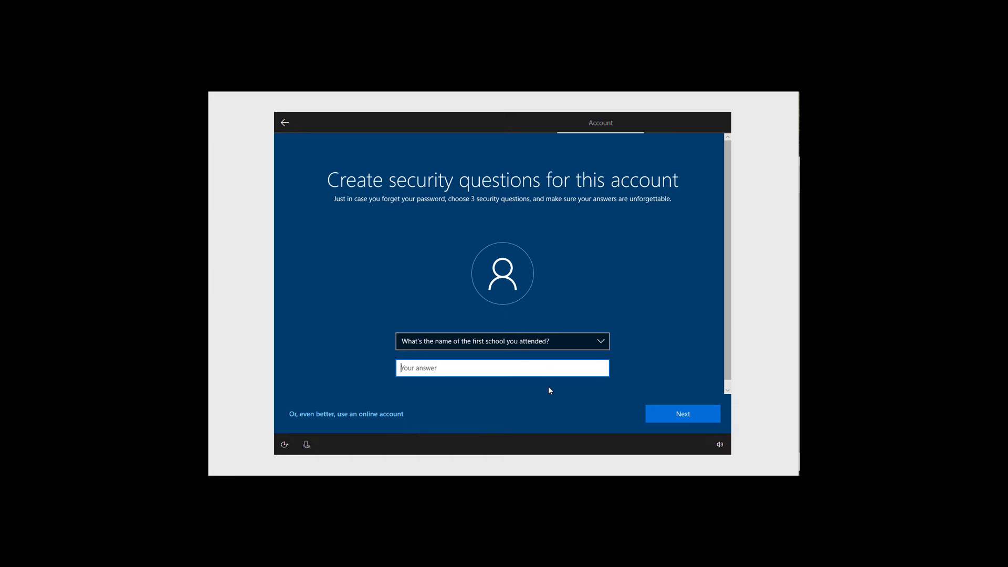
pyautogui.write('Grade School')
pyautogui.click(669, 415)
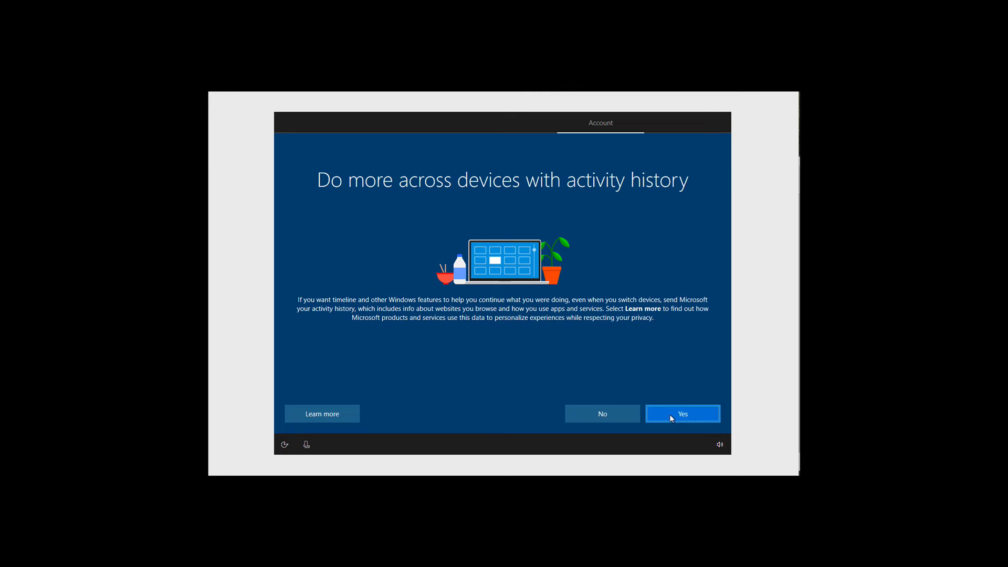
# - Decline activity history, get past the Cortana prompt, and accept the privacy settings
pyautogui.click(611, 418)
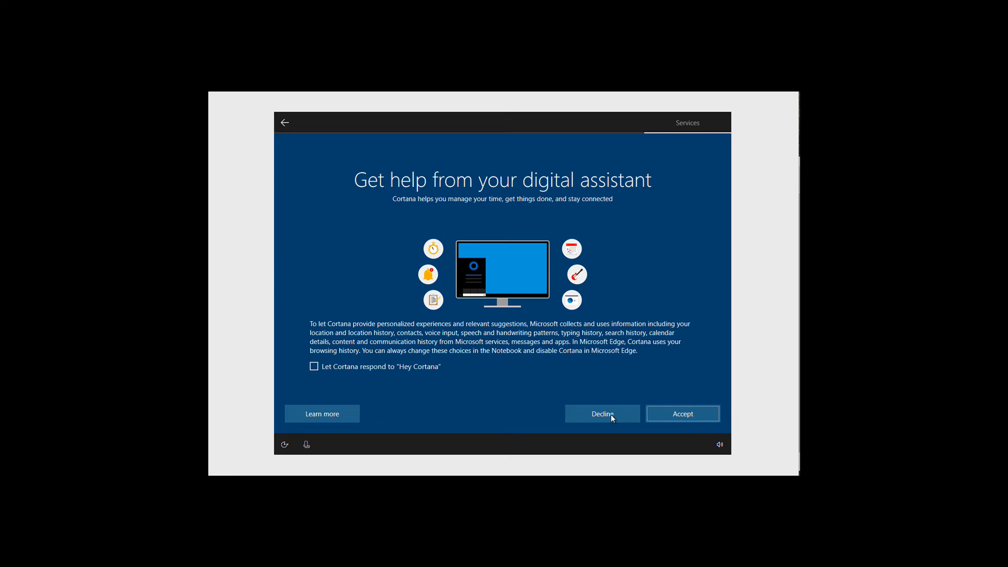
pyautogui.click(677, 415)
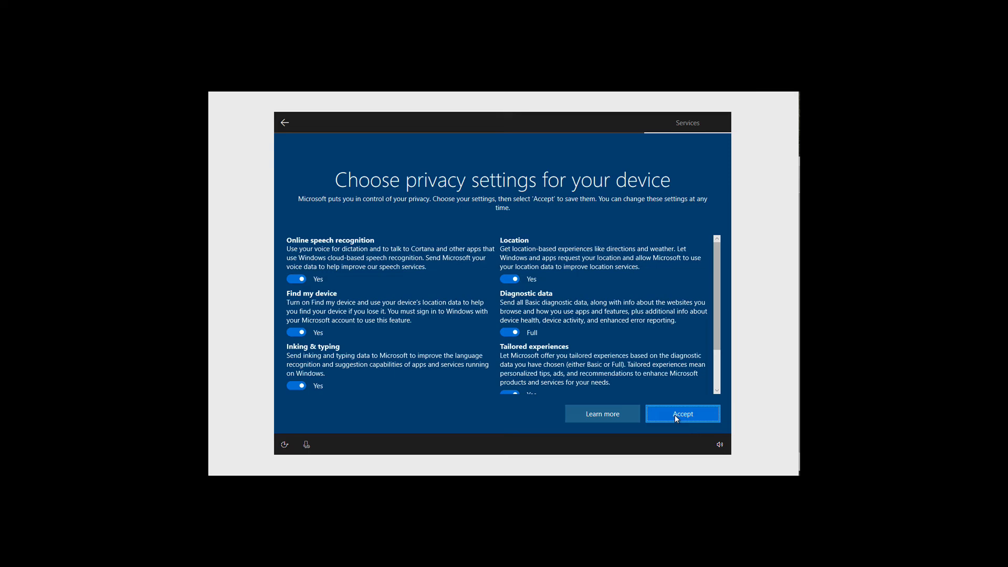
pyautogui.click(675, 414)
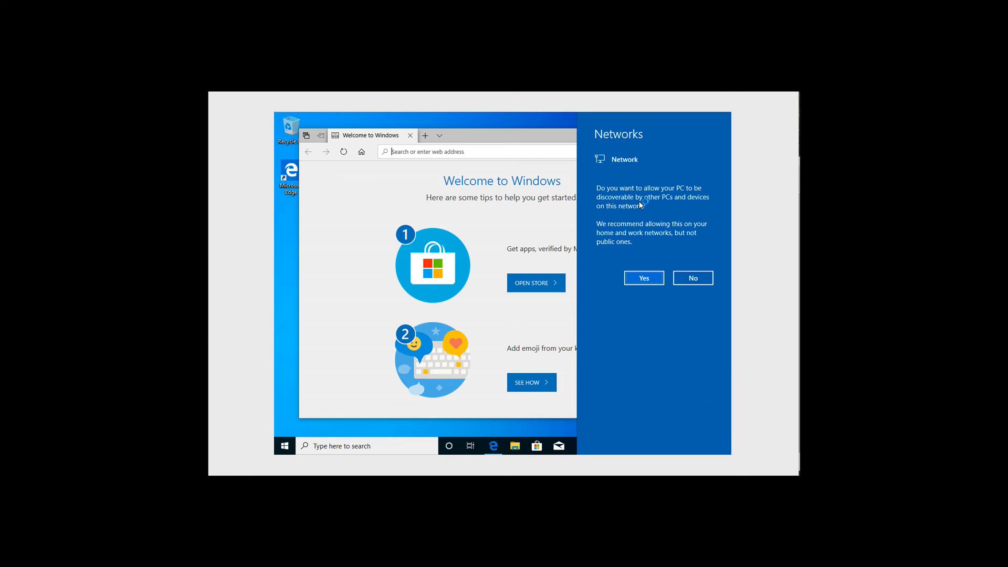
# - Allow network discovery and close the Edge Welcome to Windows window
pyautogui.click(640, 278)
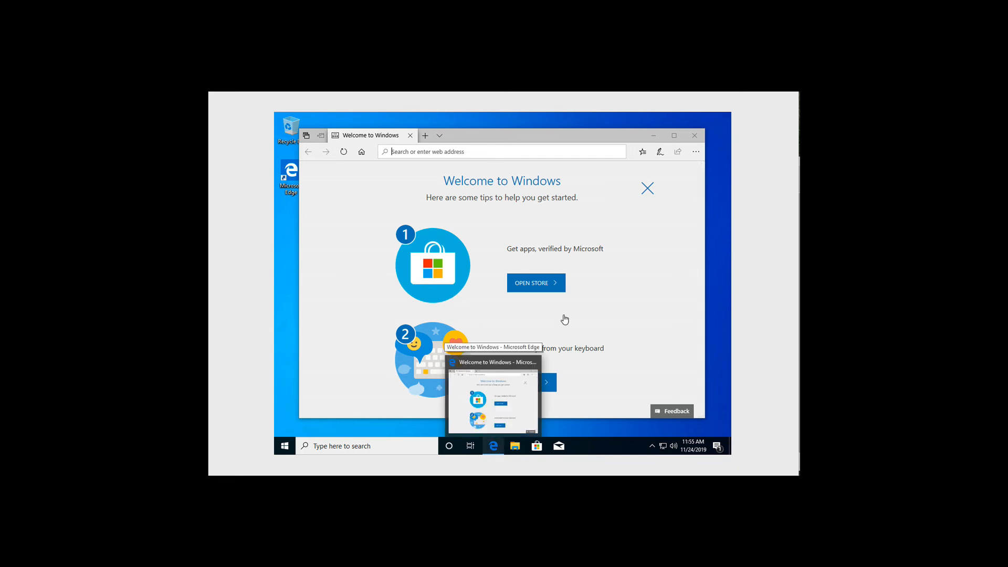
pyautogui.click(694, 137)
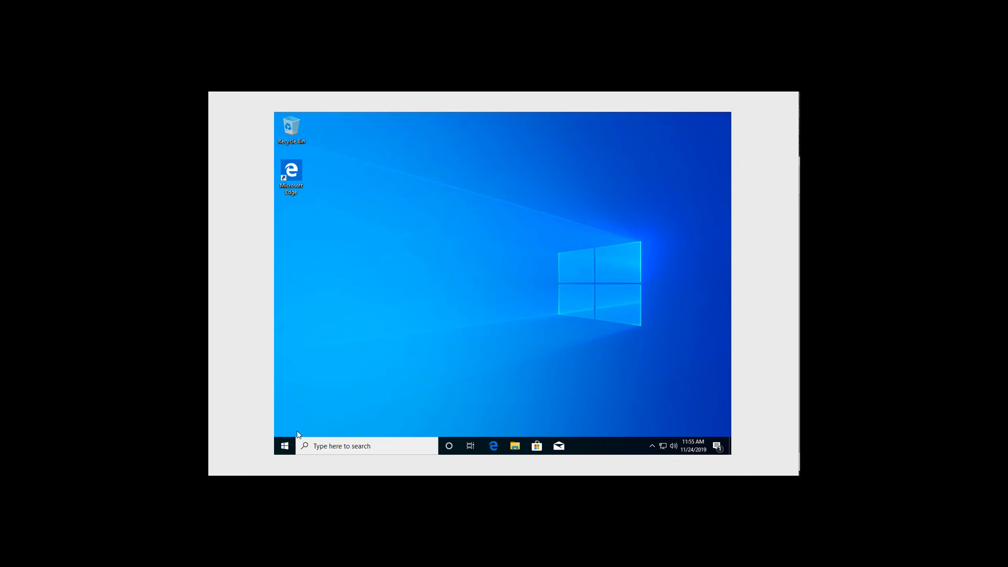
pyautogui.click(284, 448)
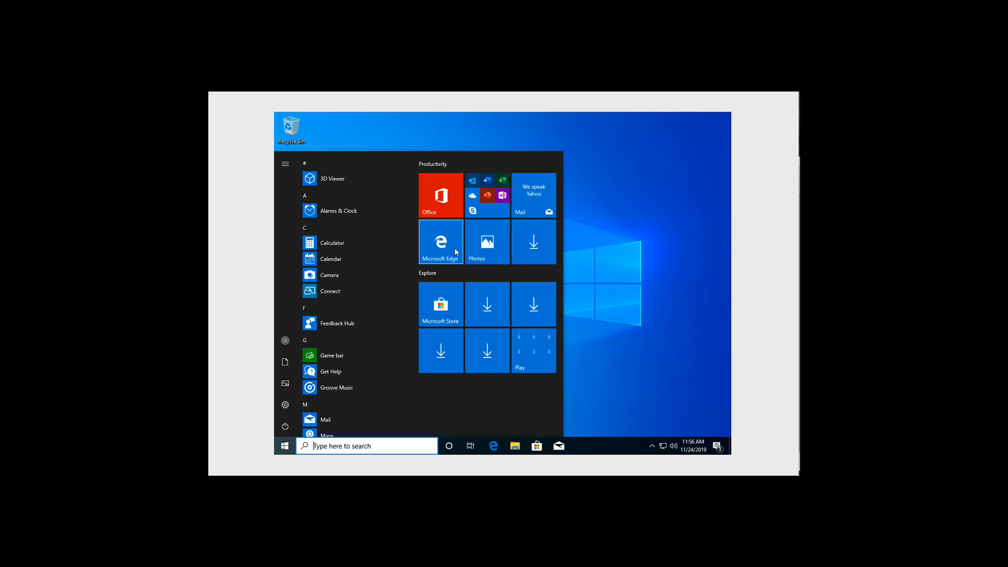
pyautogui.scroll(-10, 348, 372)
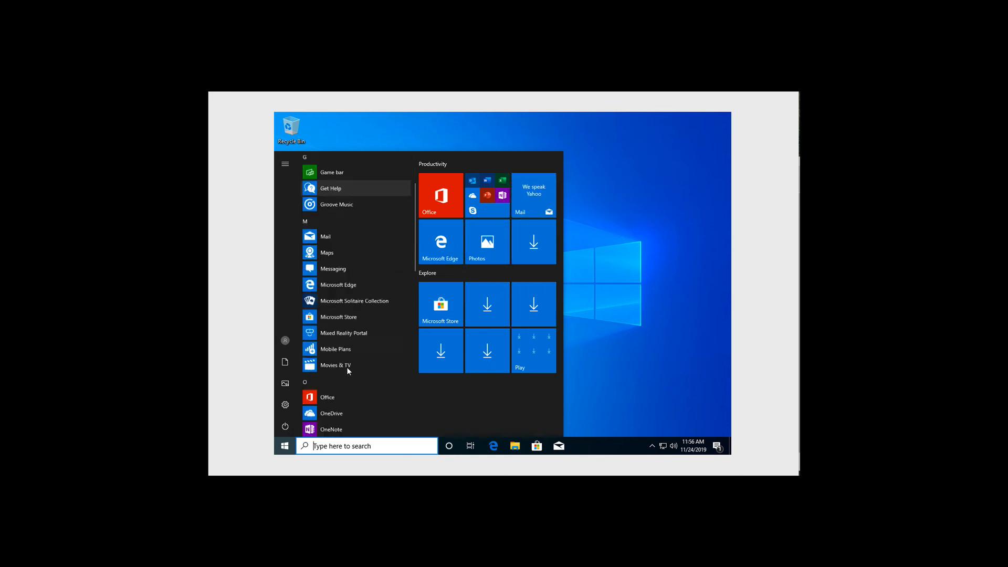
pyautogui.scroll(-3, 351, 367)
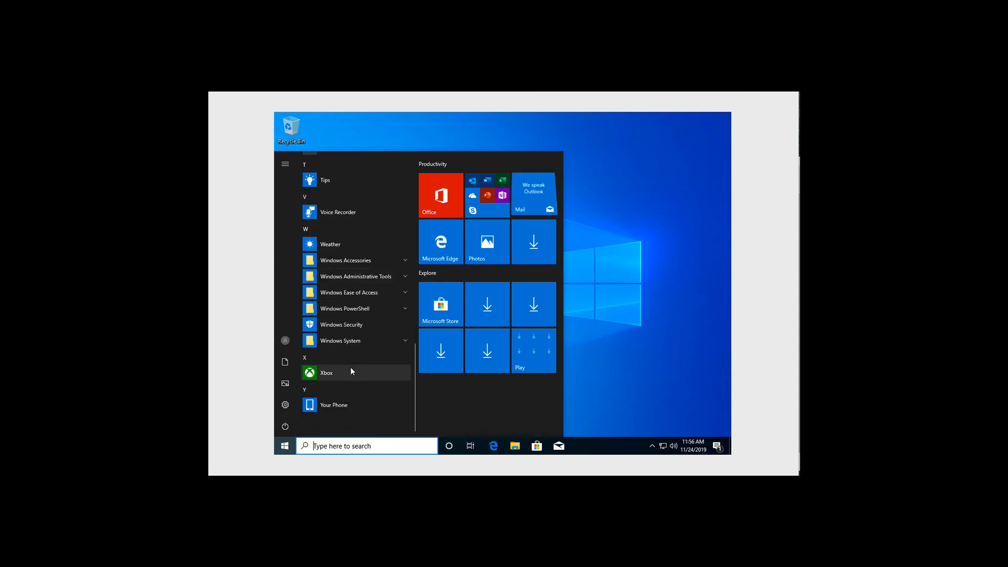
pyautogui.click(288, 444)
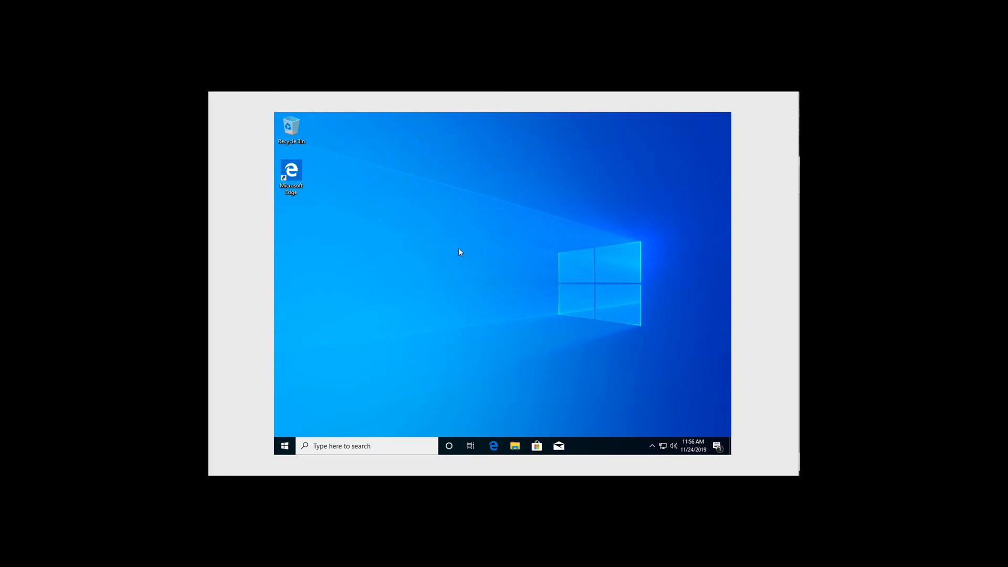
# - Set the guest display resolution to 1280 × 1024, keep it, and close Settings
pyautogui.rightClick(439, 235)
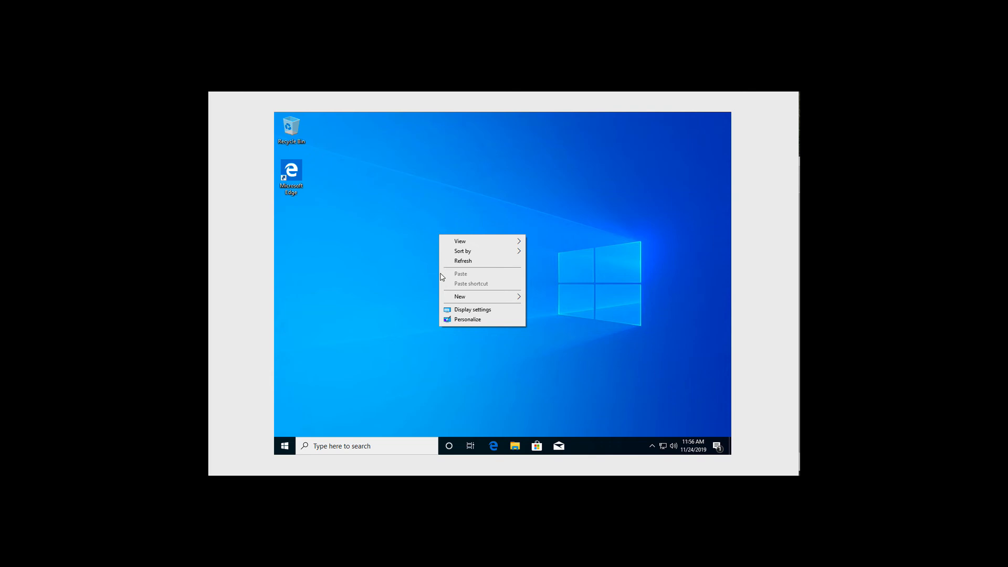
pyautogui.click(462, 309)
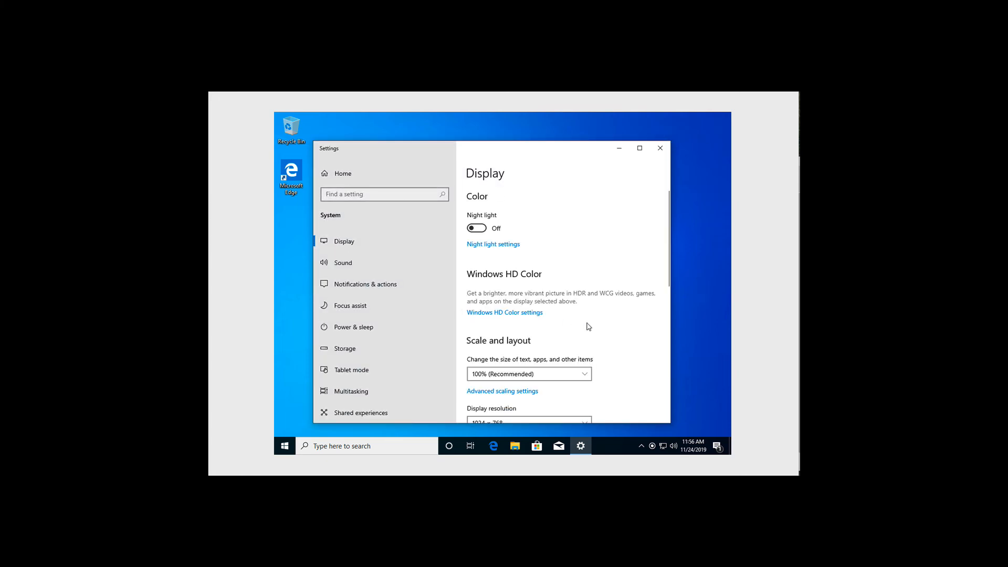
pyautogui.scroll(-3, 594, 332)
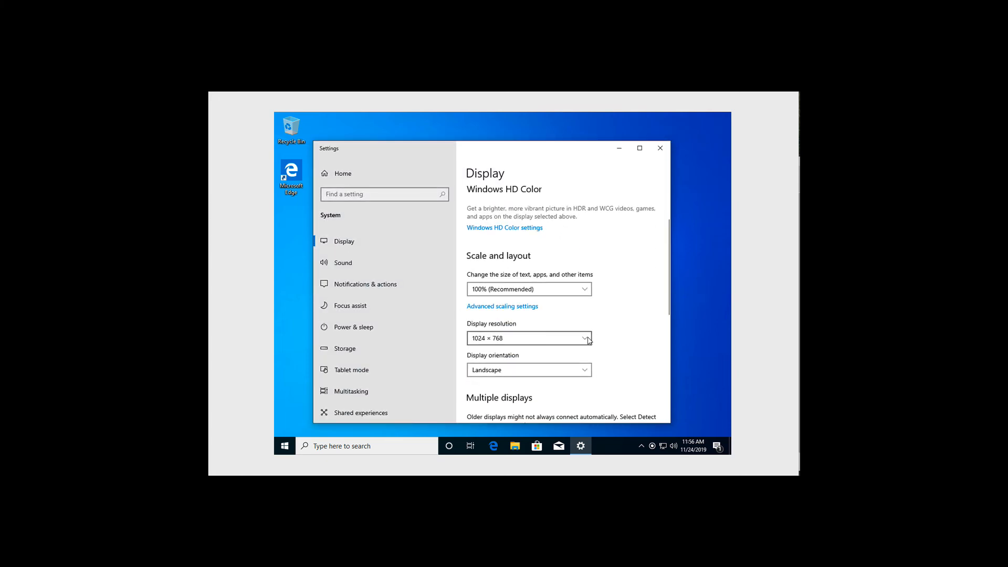
pyautogui.click(586, 338)
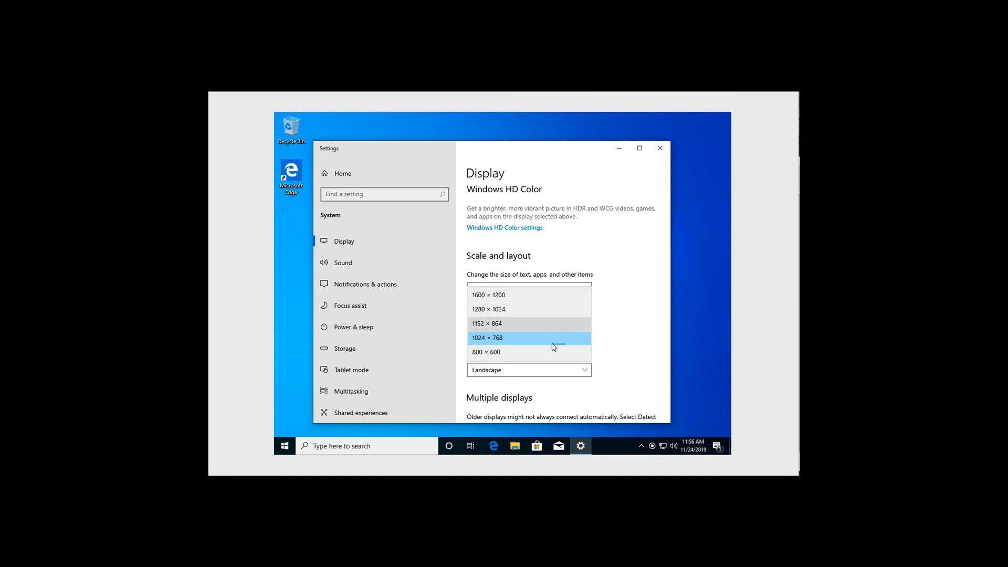
pyautogui.click(530, 311)
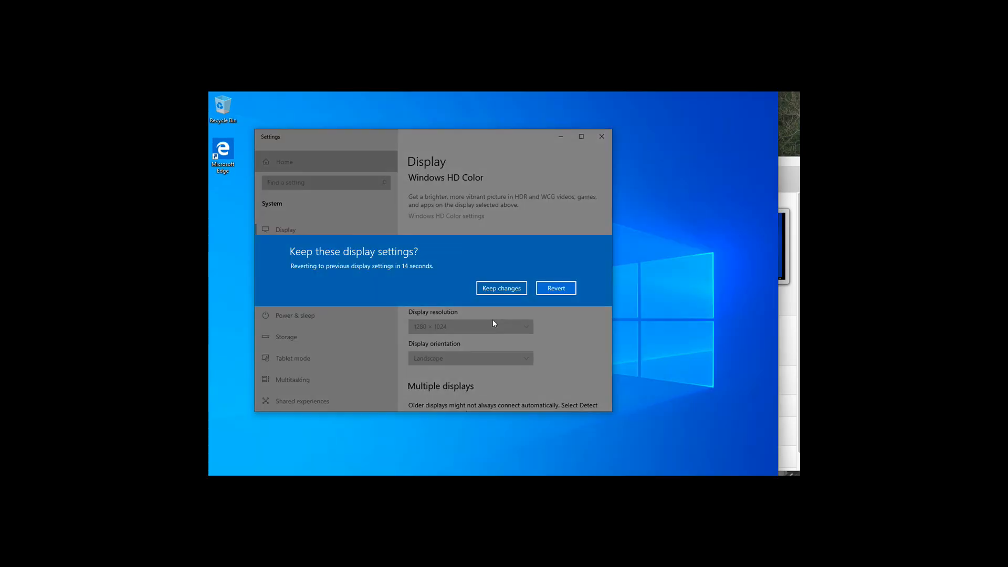
pyautogui.click(504, 288)
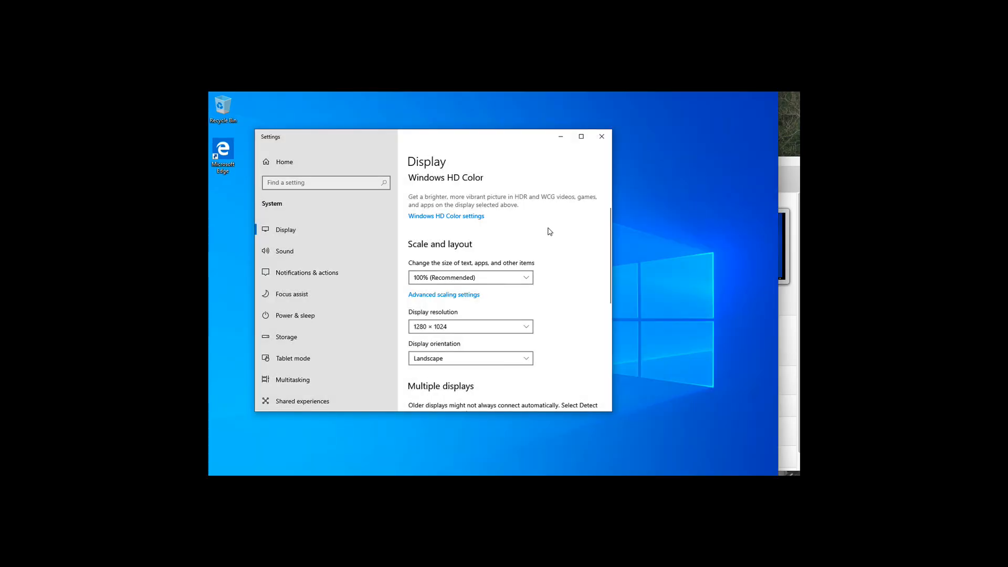
pyautogui.click(601, 136)
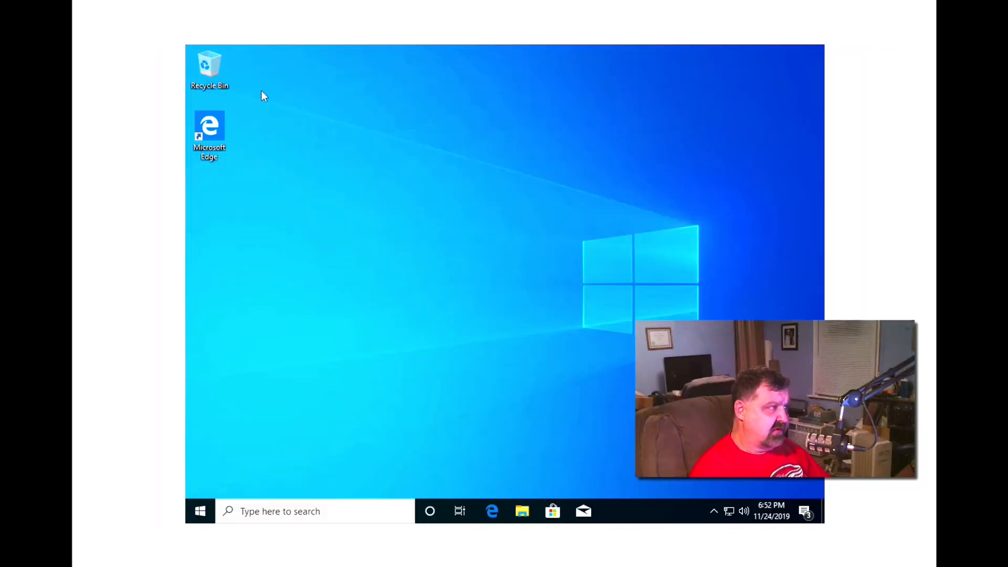
# - Insert the Guest Additions CD image and check the drive under This PC
pyautogui.click(74, 1)
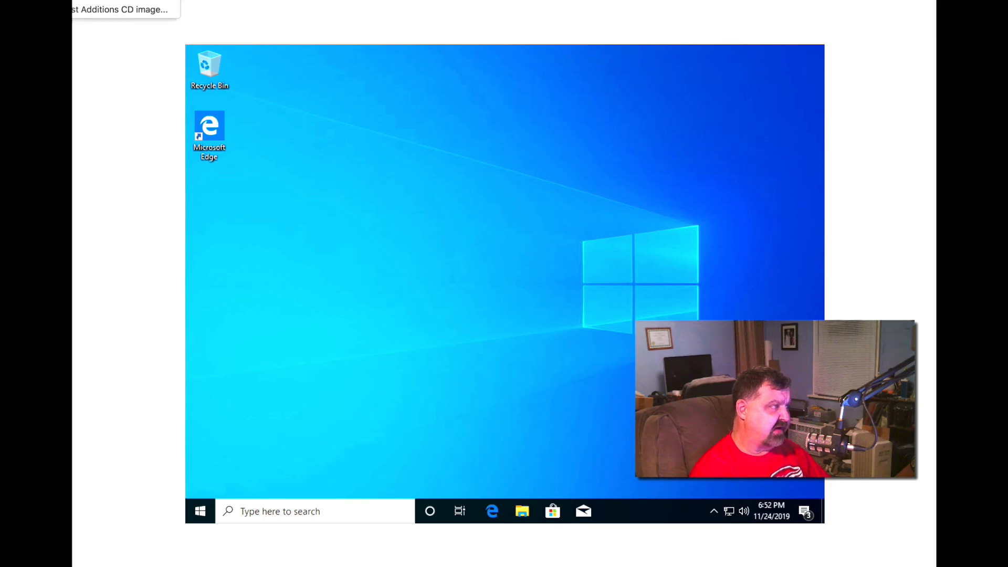
pyautogui.click(106, 11)
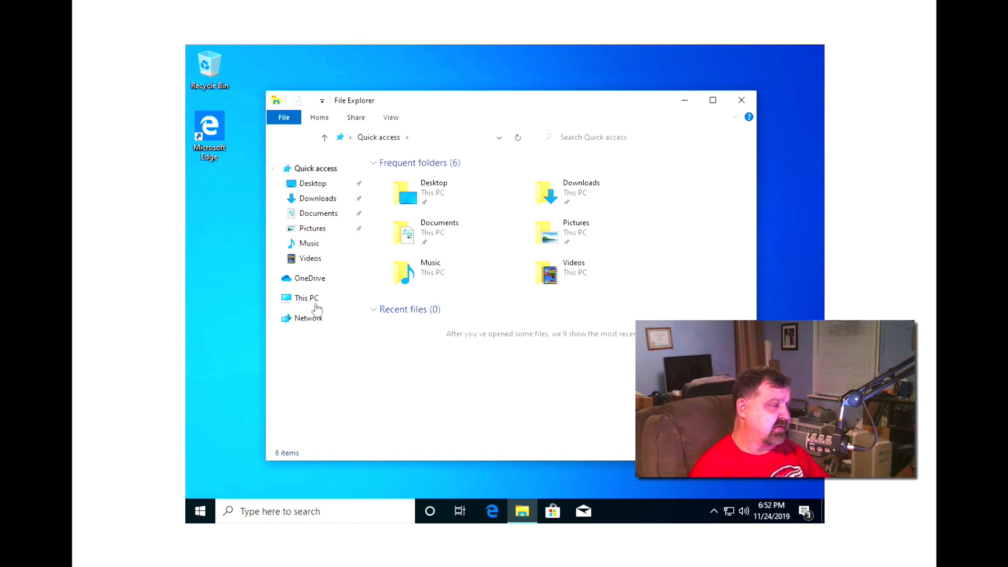
pyautogui.click(316, 303)
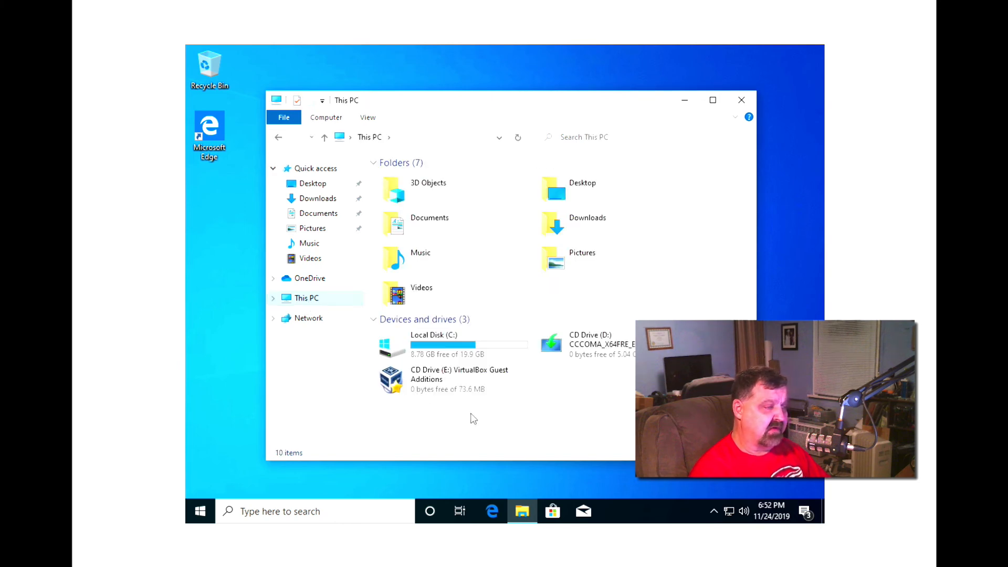
pyautogui.rightClick(428, 382)
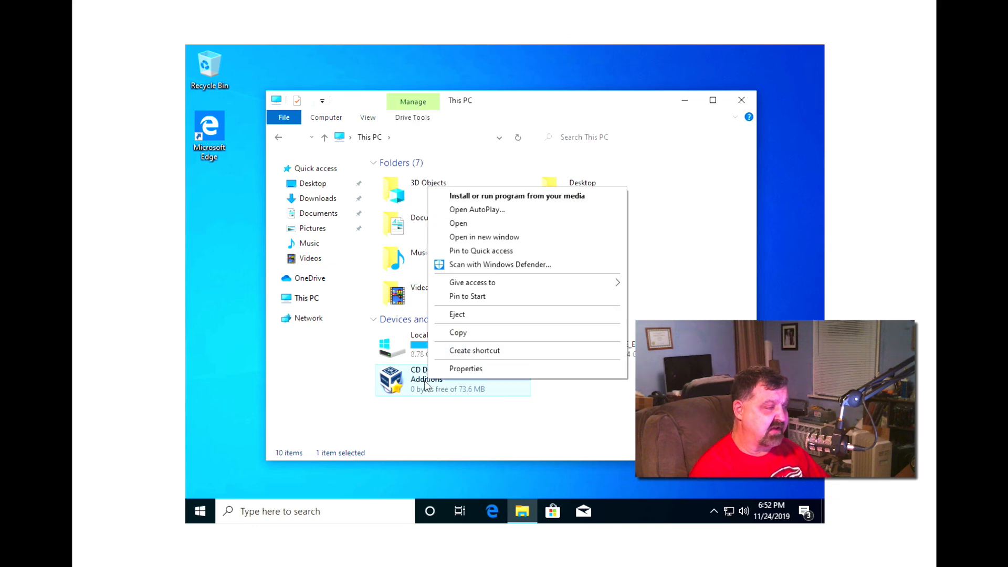
pyautogui.click(441, 317)
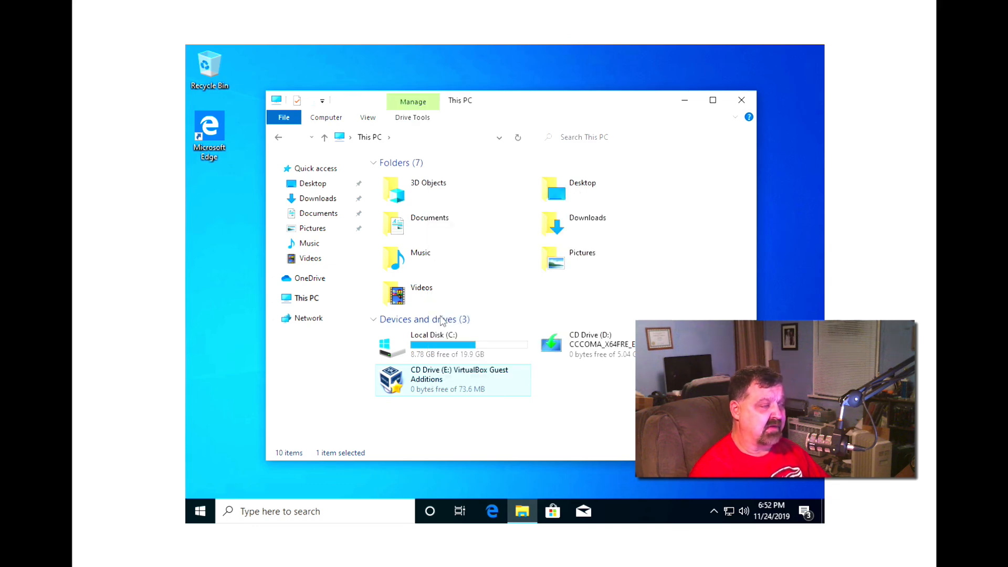
pyautogui.click(737, 104)
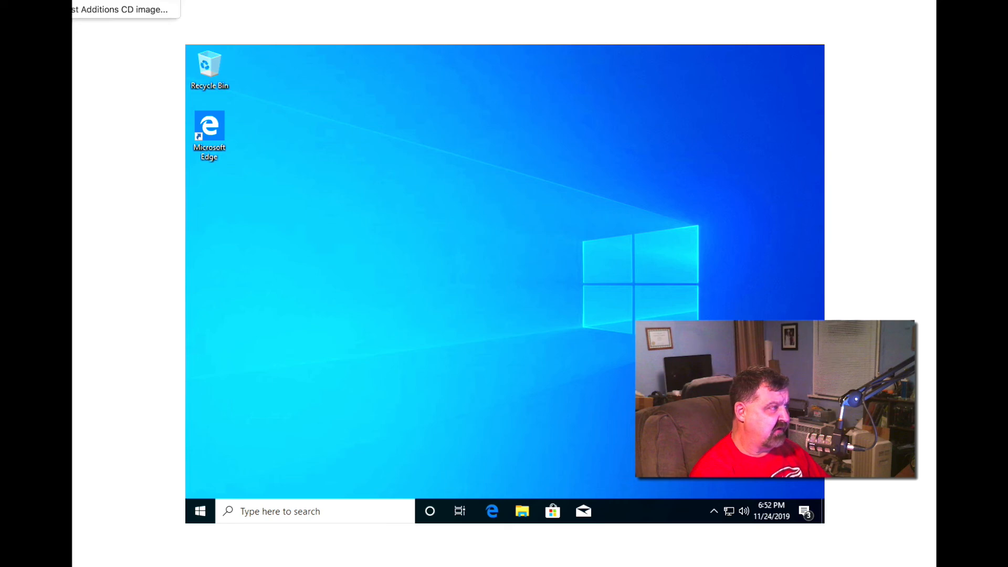
# - Reinsert the Guest Additions CD and dismiss its AutoPlay choices
pyautogui.click(119, 9)
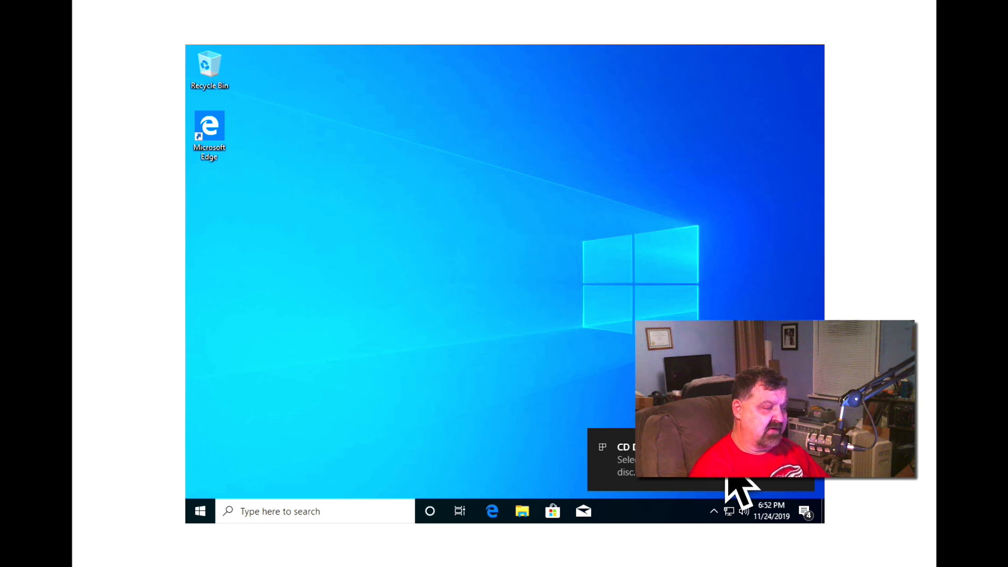
pyautogui.click(701, 460)
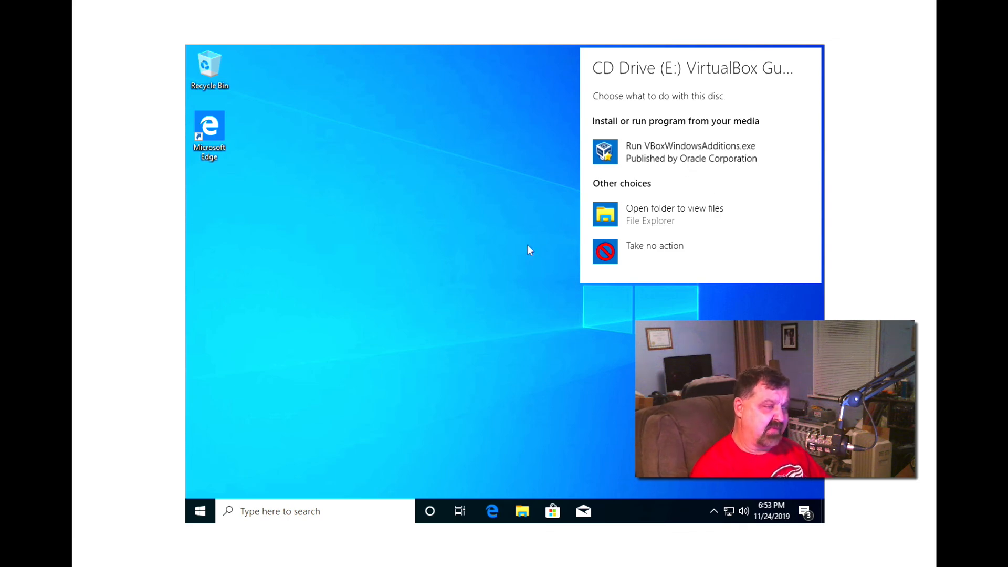
pyautogui.click(485, 273)
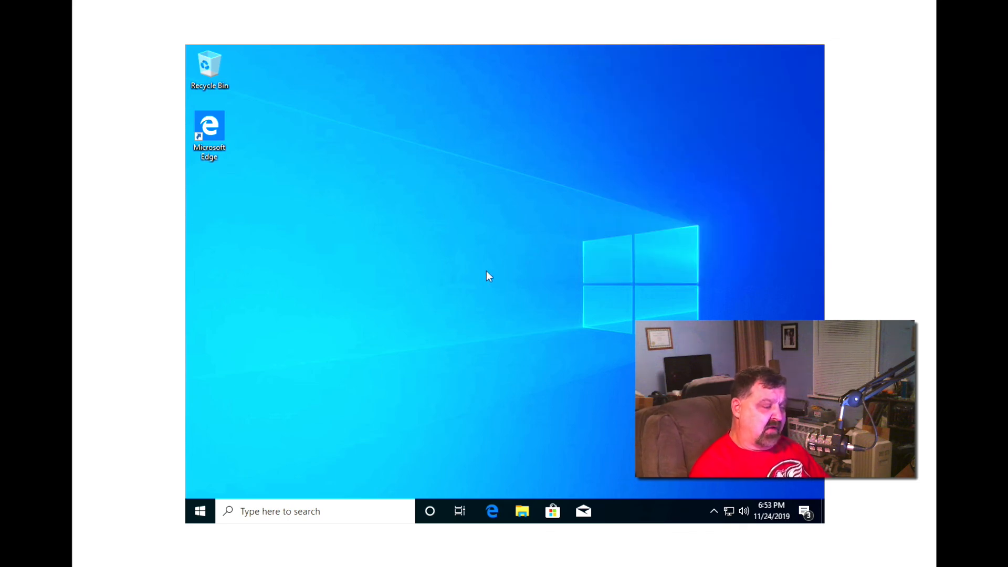
# - Switch the guest resolution from 1024 × 768 to 1280 × 1024 in Display settings and keep it
pyautogui.rightClick(388, 182)
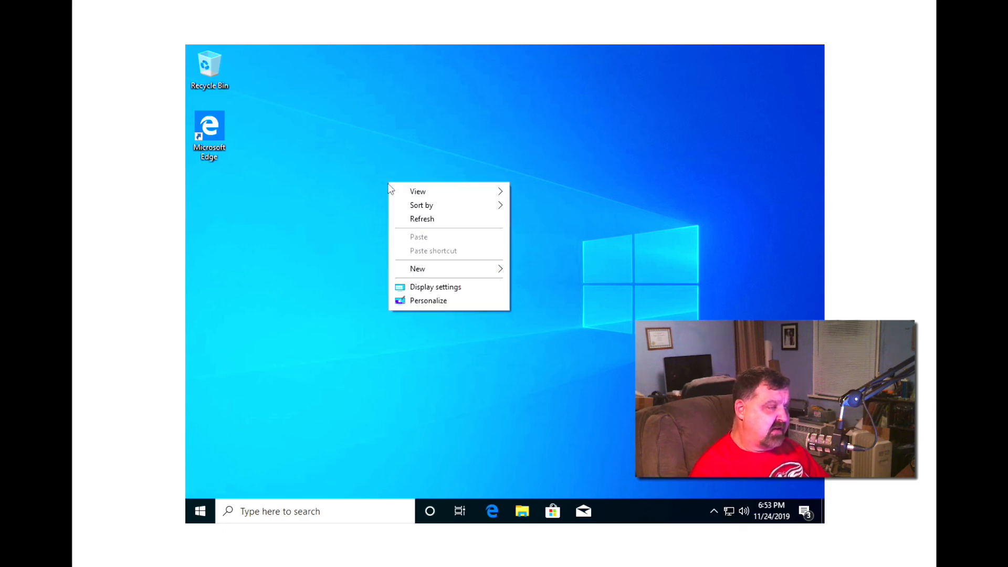
pyautogui.click(418, 289)
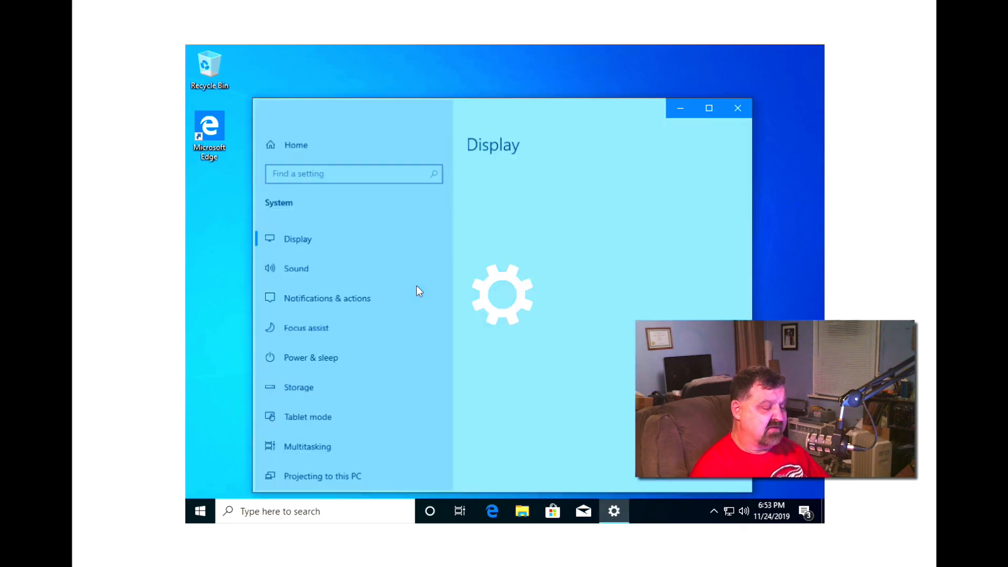
pyautogui.scroll(-3, 578, 315)
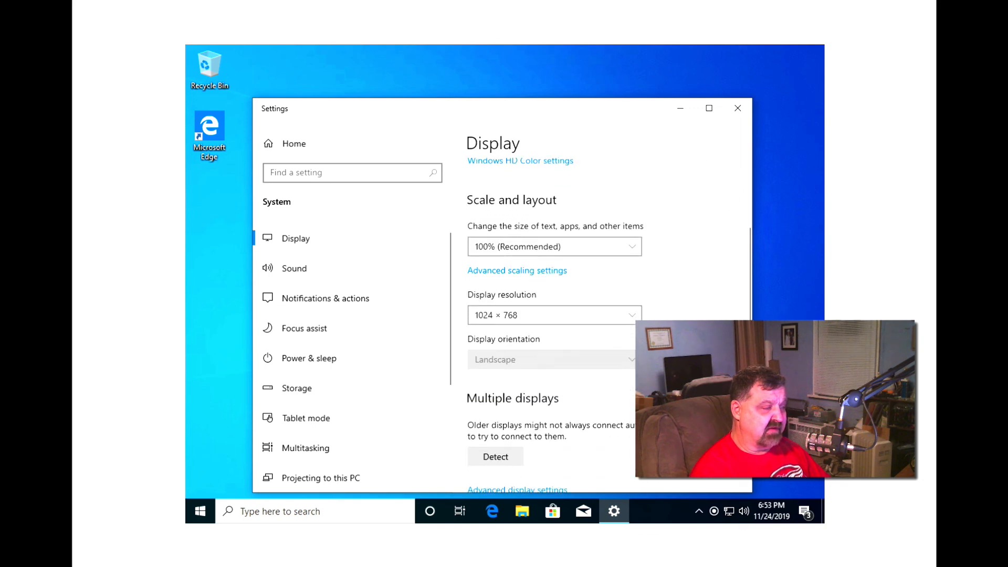
pyautogui.click(633, 315)
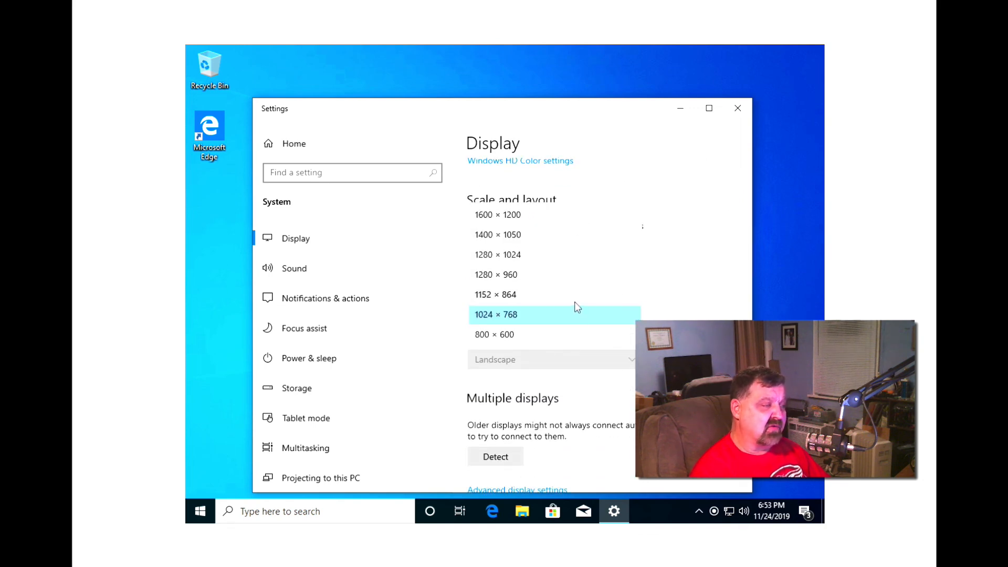
pyautogui.click(566, 255)
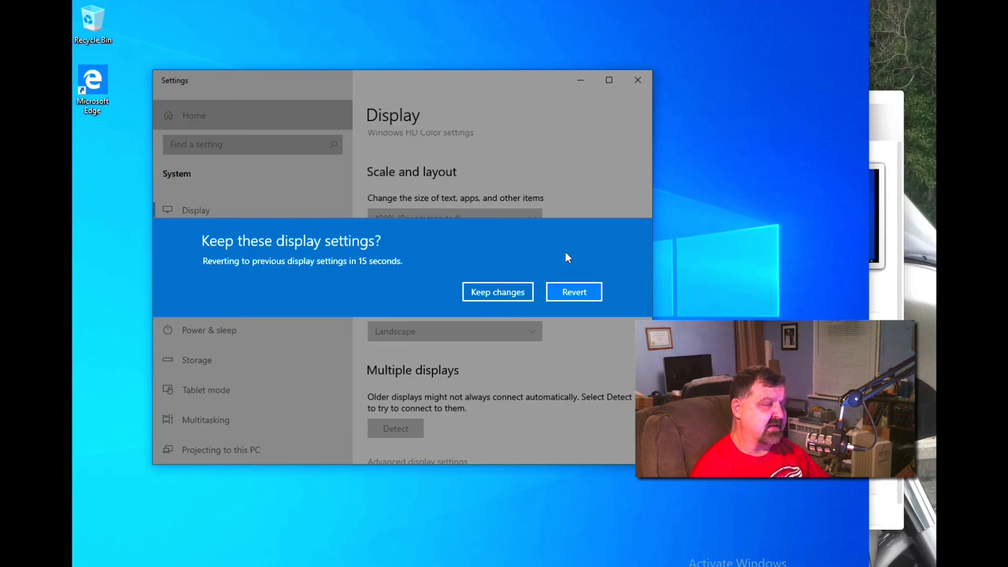
pyautogui.click(476, 292)
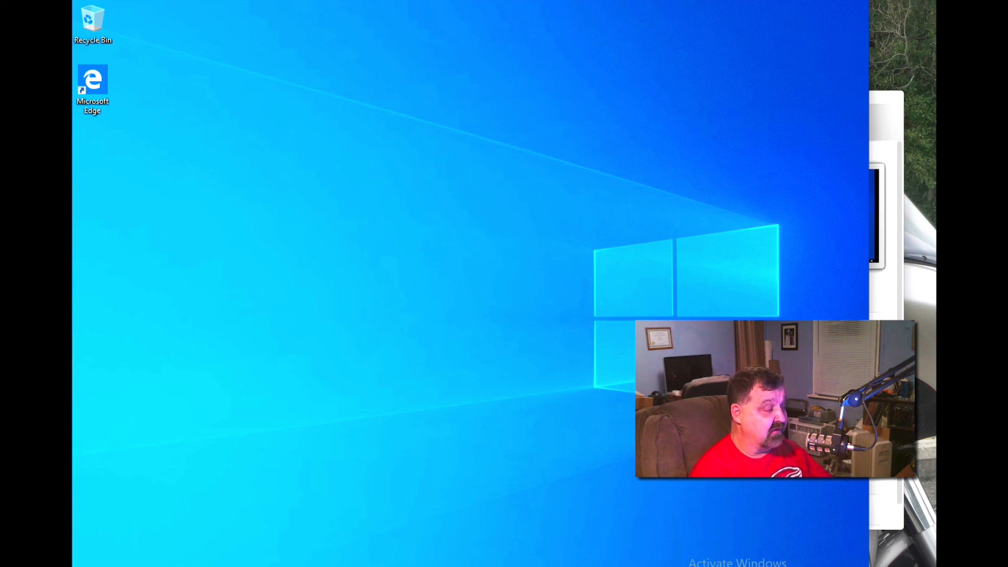
pyautogui.press('super+x')
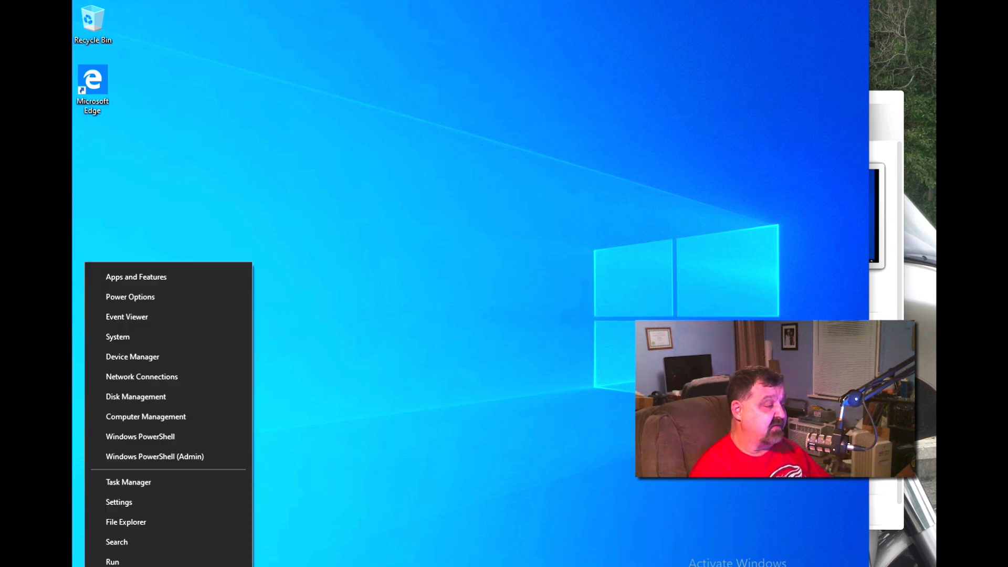
pyautogui.click(123, 339)
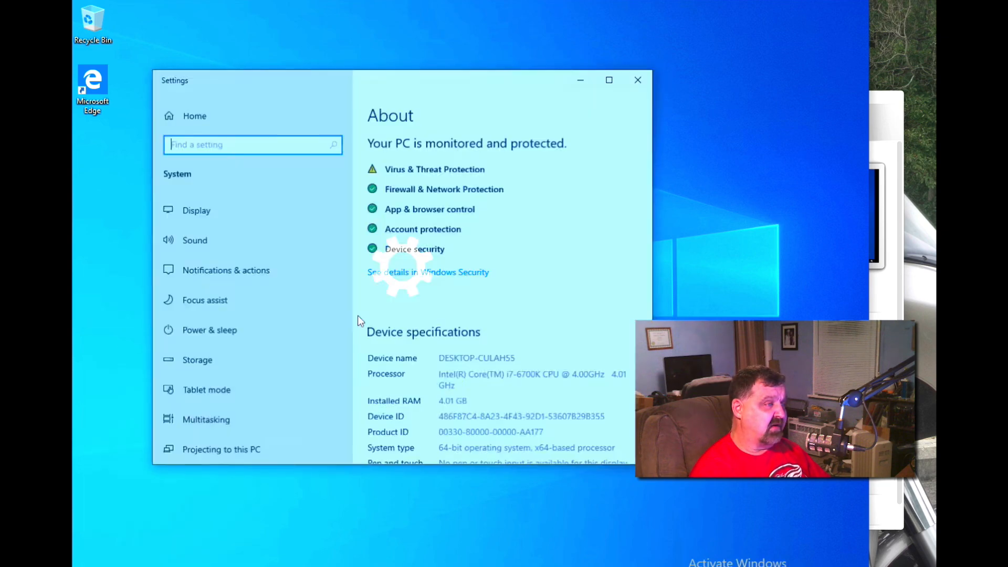
pyautogui.scroll(-10, 442, 332)
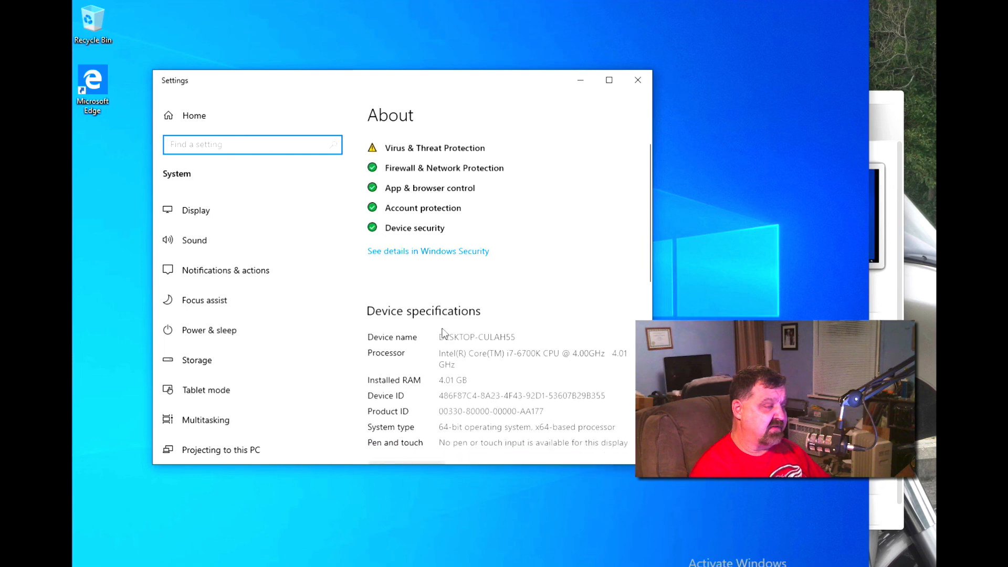
pyautogui.scroll(3, 465, 332)
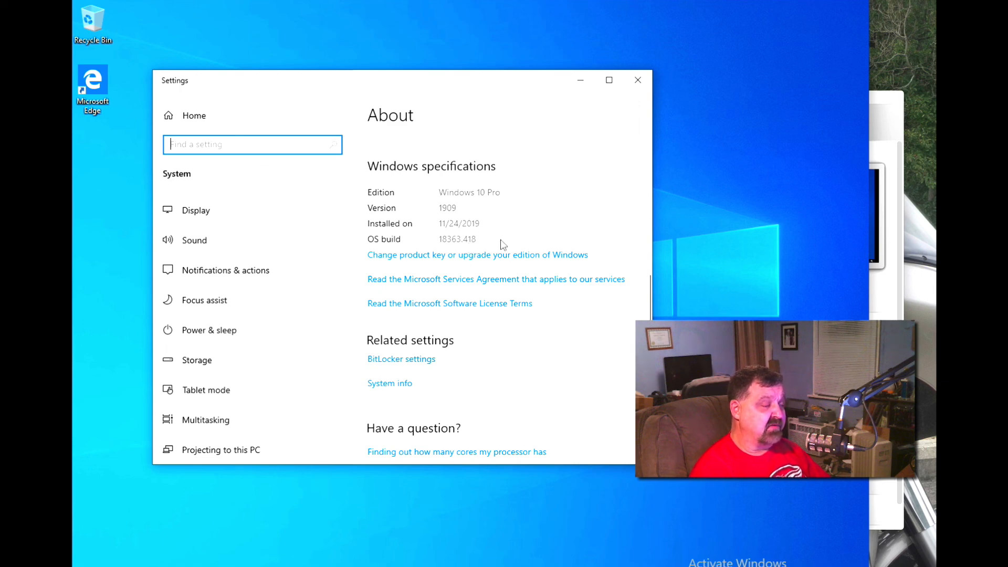
pyautogui.click(638, 80)
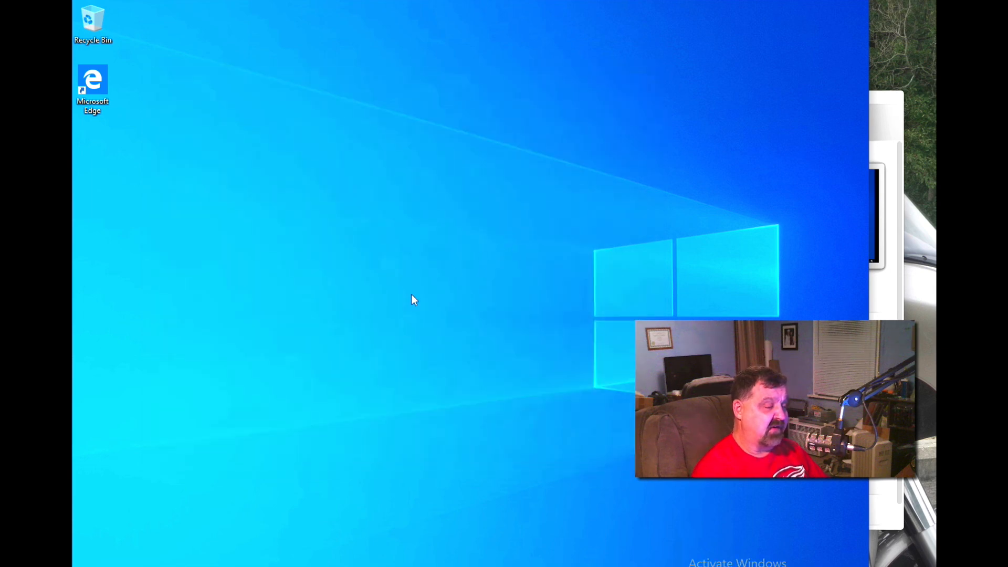